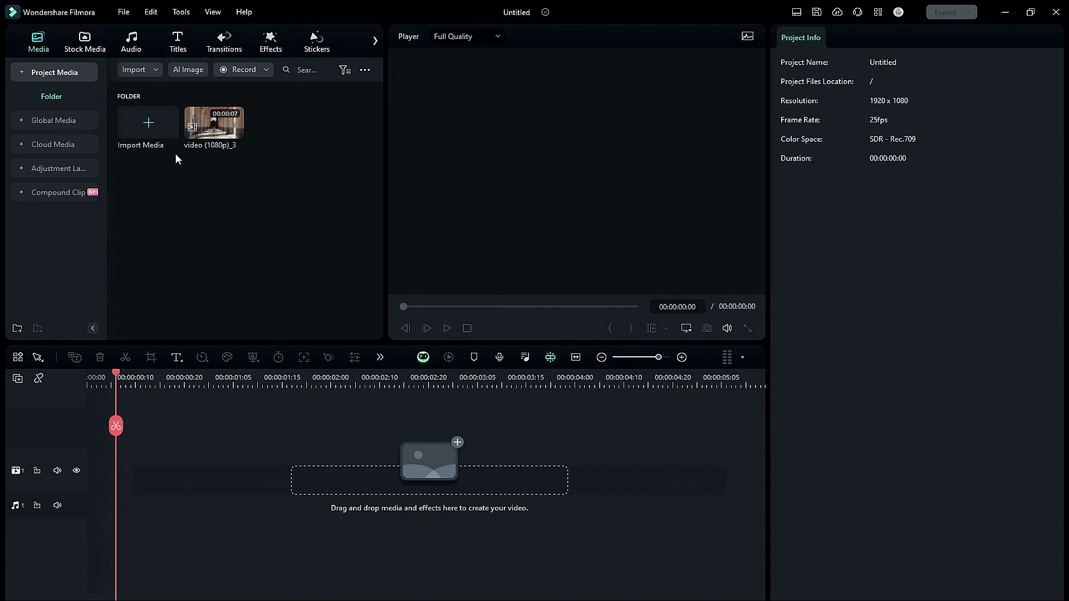
# Place the video (1080p)_3 clip at the start of the first video track and show its keyframe graph.
pyautogui.moveTo(214, 125); pyautogui.dragTo(84, 470)
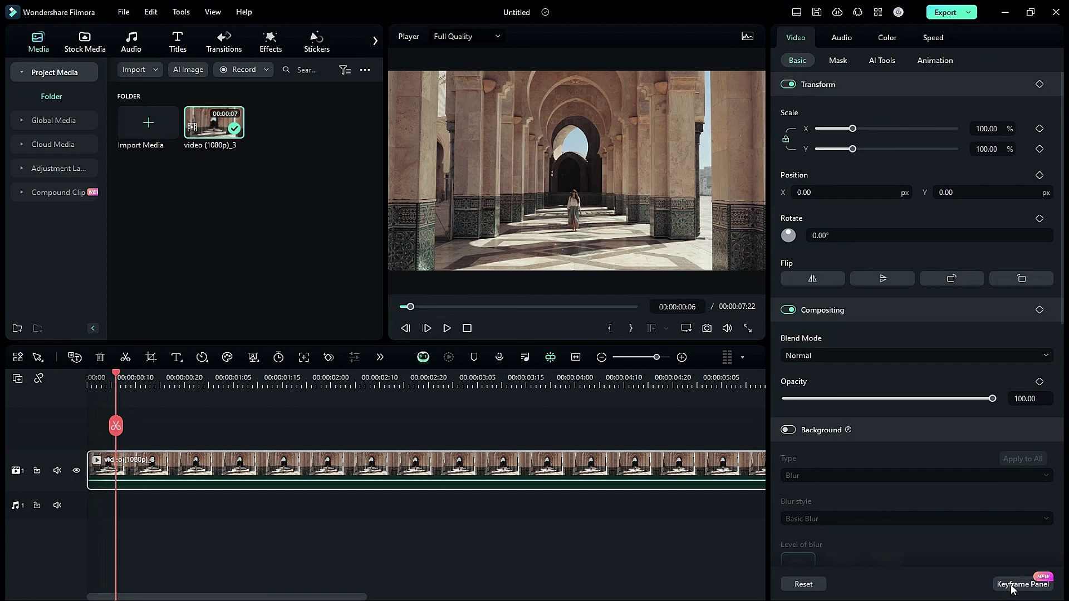
pyautogui.click(1012, 585)
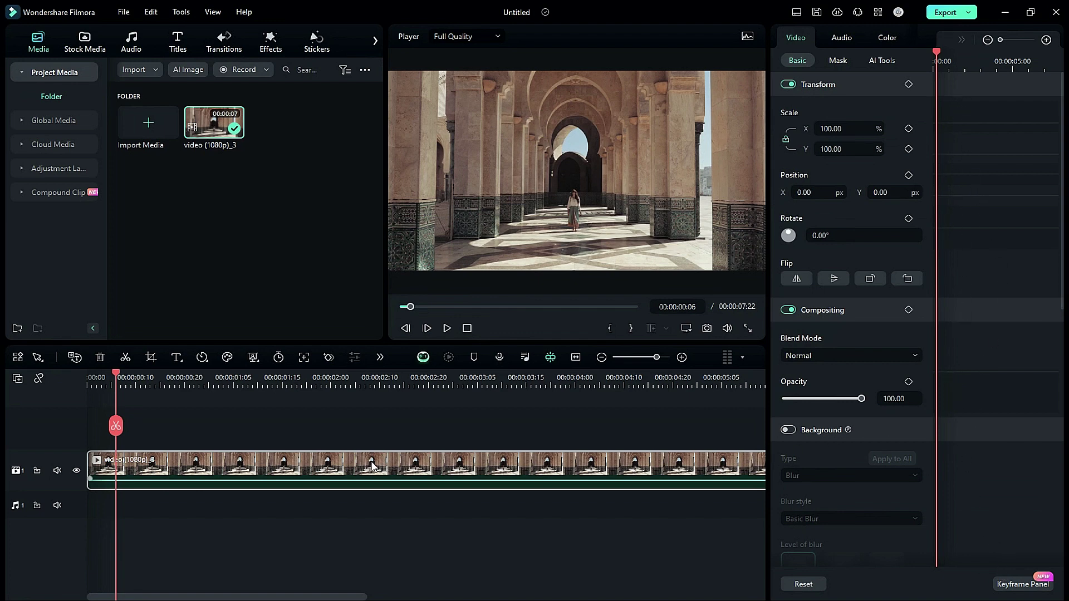
# Keyframe the clip's X and Y scale at 0% at 00:00:00:00 and at 85% at 00:00:00:20.
pyautogui.moveTo(117, 377); pyautogui.dragTo(88, 379)
pyautogui.moveTo(830, 150); pyautogui.dragTo(774, 149)
pyautogui.click(908, 129)
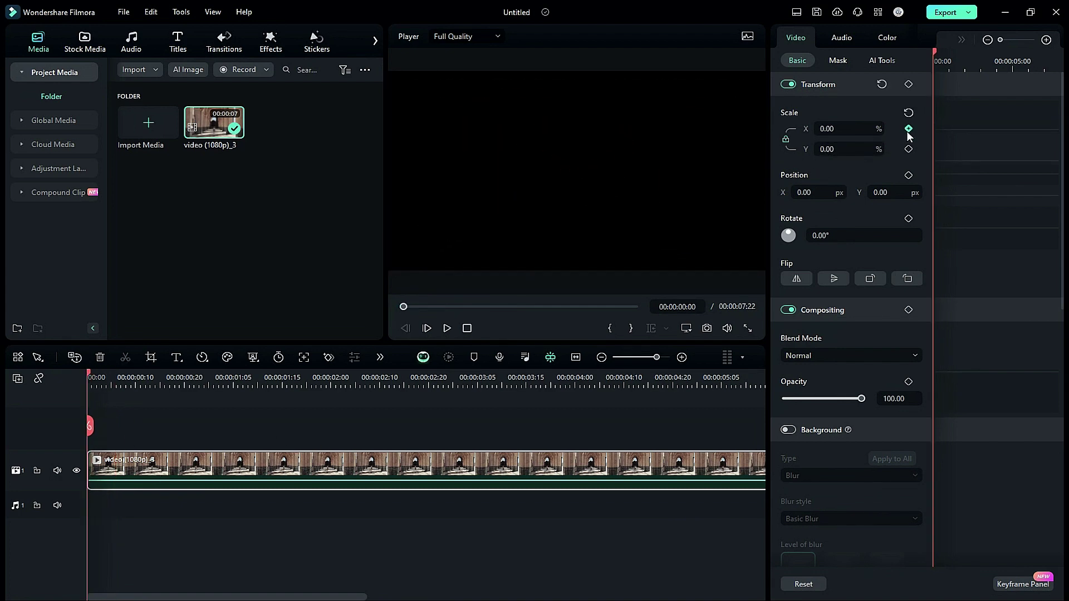
pyautogui.click(908, 130)
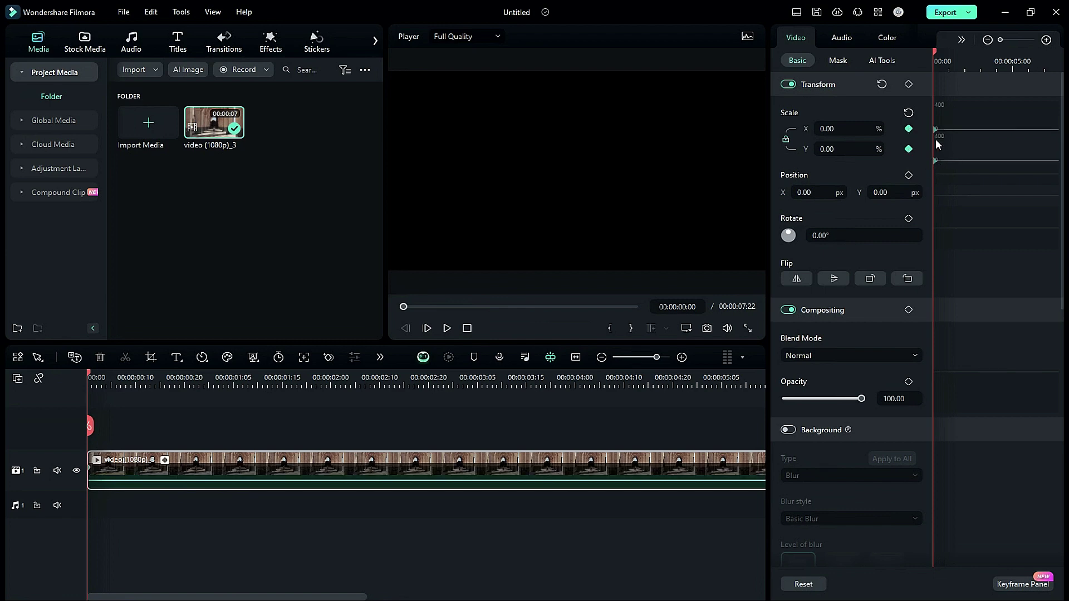
pyautogui.moveTo(102, 380); pyautogui.dragTo(184, 379)
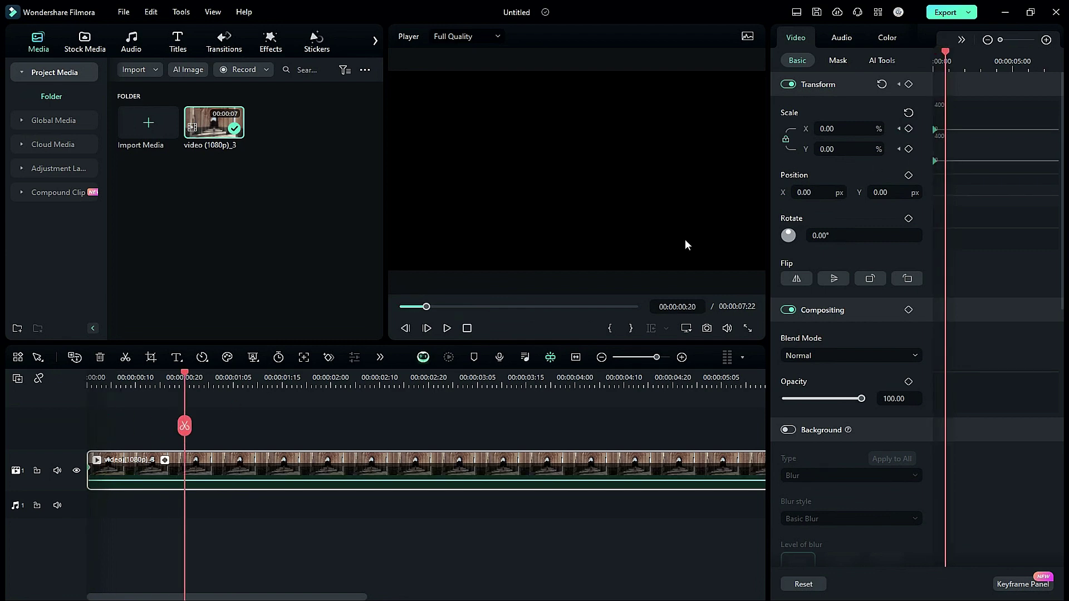
pyautogui.moveTo(832, 149); pyautogui.dragTo(879, 149)
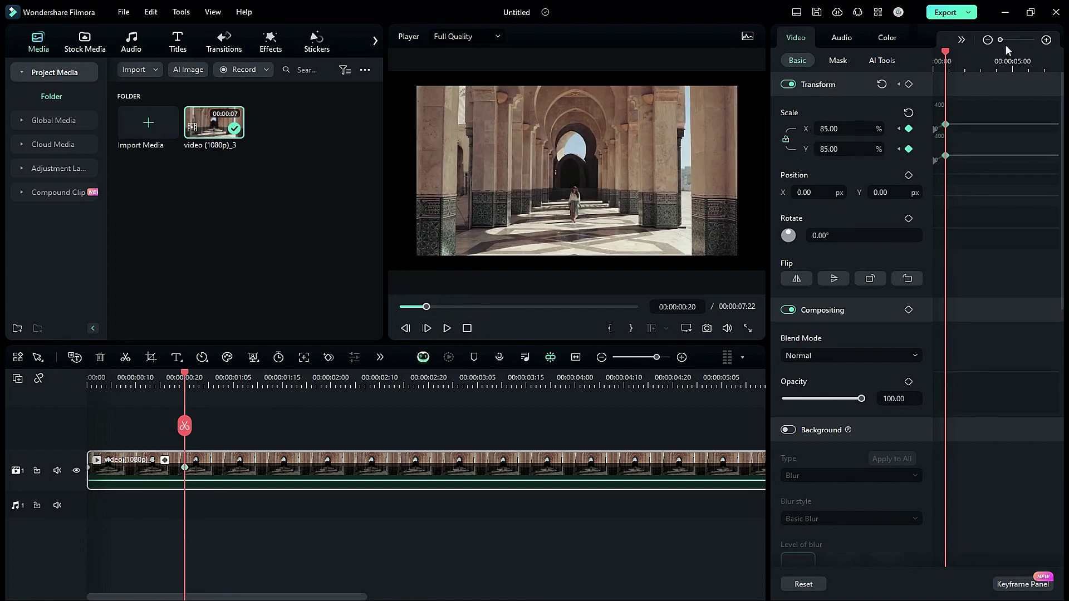
# Select all the scale keyframes and apply Continuous Curve interpolation to them.
pyautogui.moveTo(1003, 41); pyautogui.dragTo(1015, 42)
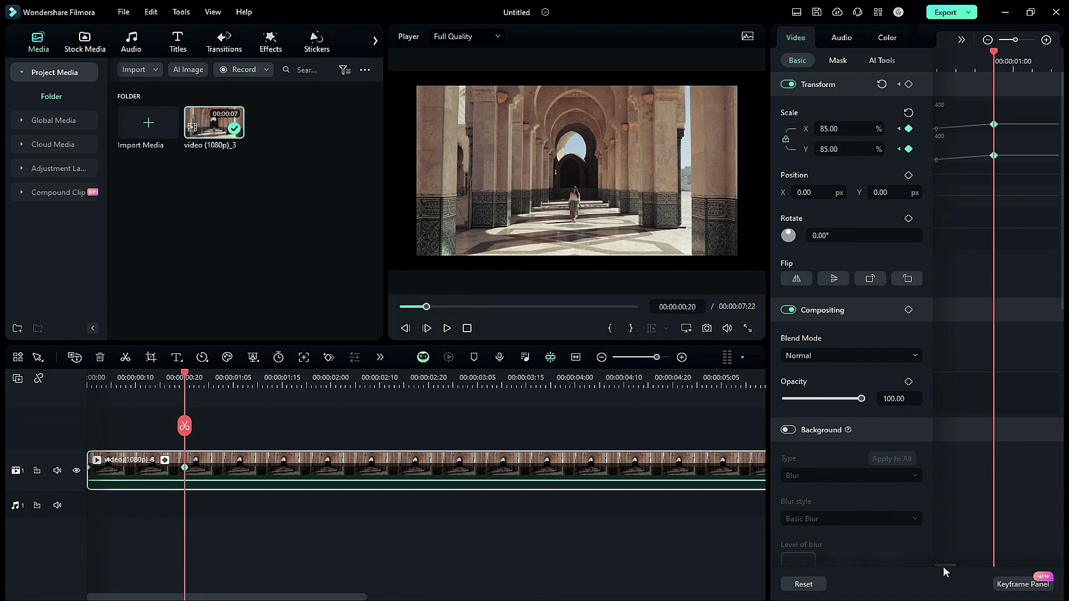
pyautogui.moveTo(943, 565); pyautogui.dragTo(938, 565)
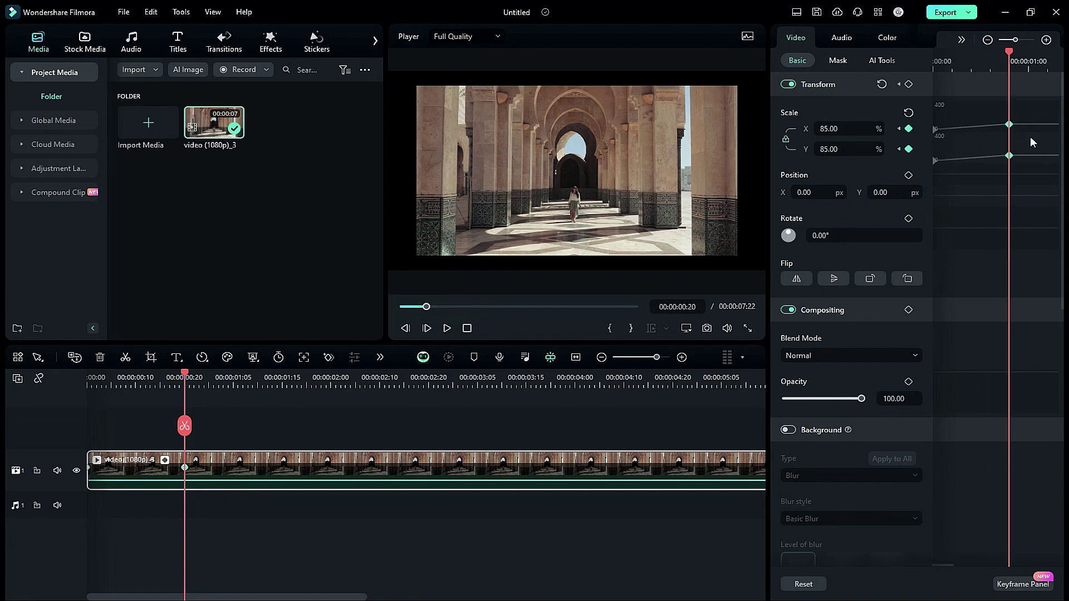
pyautogui.click(962, 40)
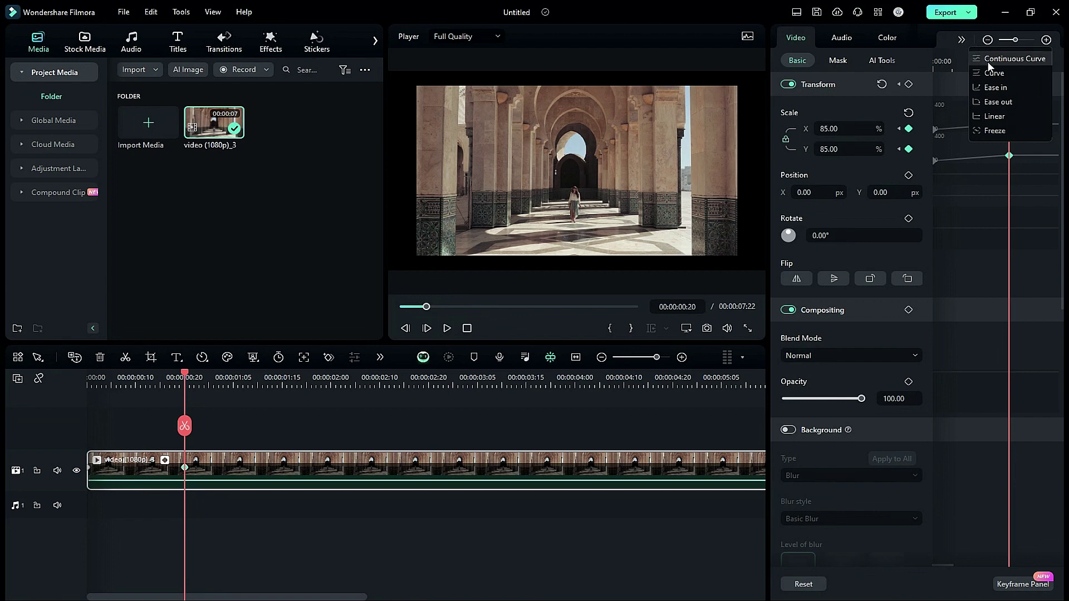
pyautogui.click(995, 131)
pyautogui.click(1009, 125)
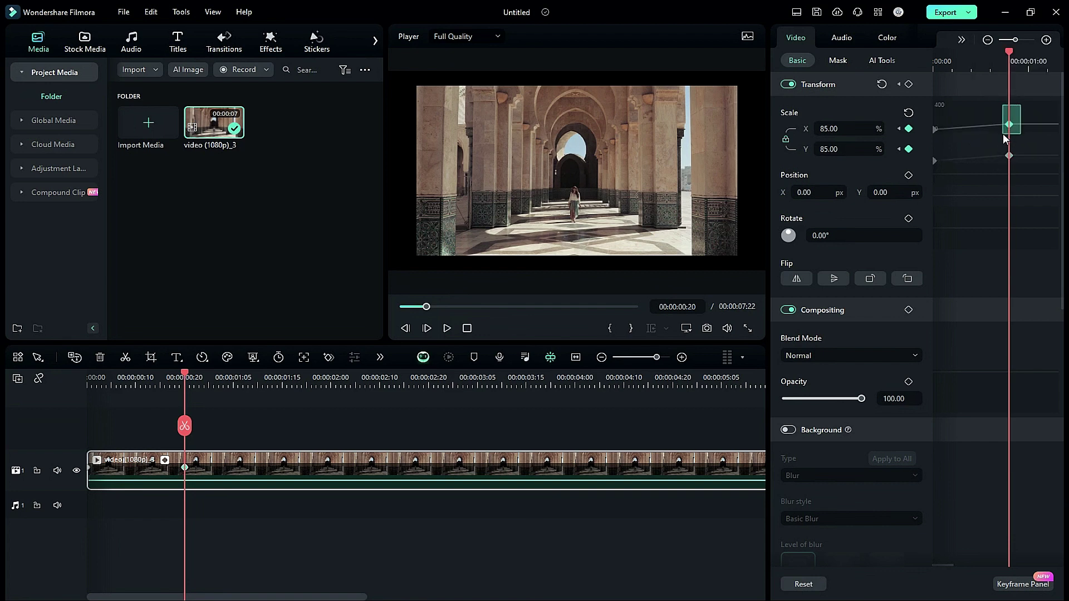
pyautogui.click(963, 45)
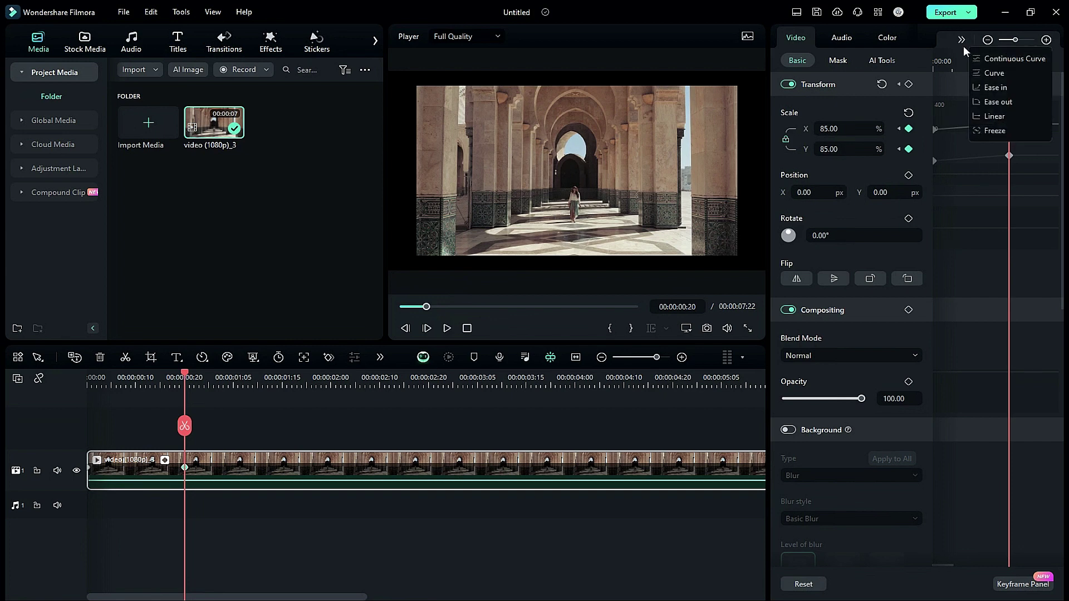
pyautogui.click(995, 130)
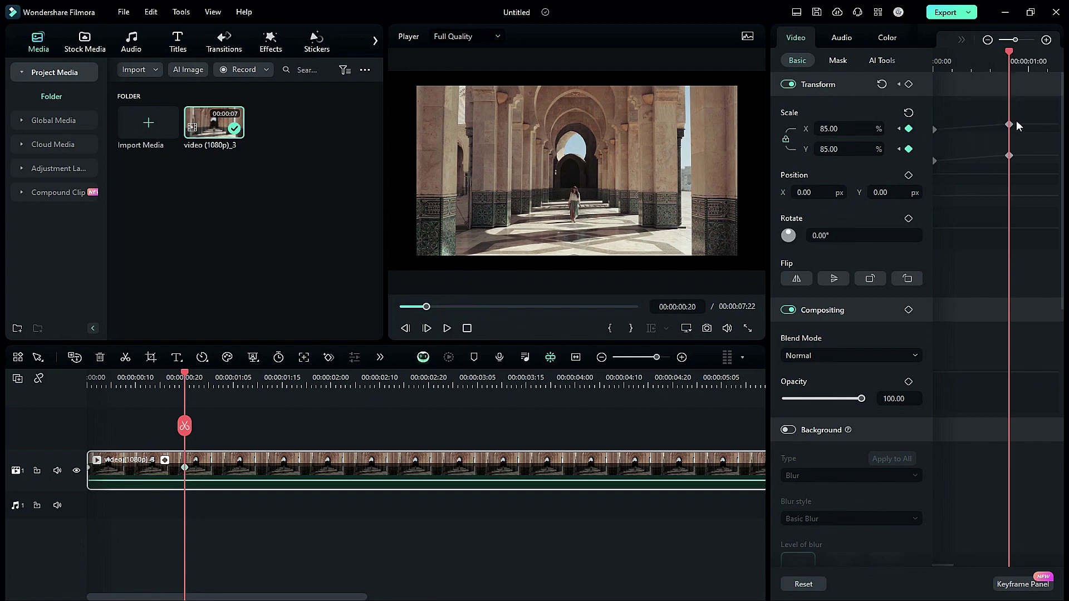
pyautogui.moveTo(1022, 124); pyautogui.dragTo(926, 166)
pyautogui.click(955, 50)
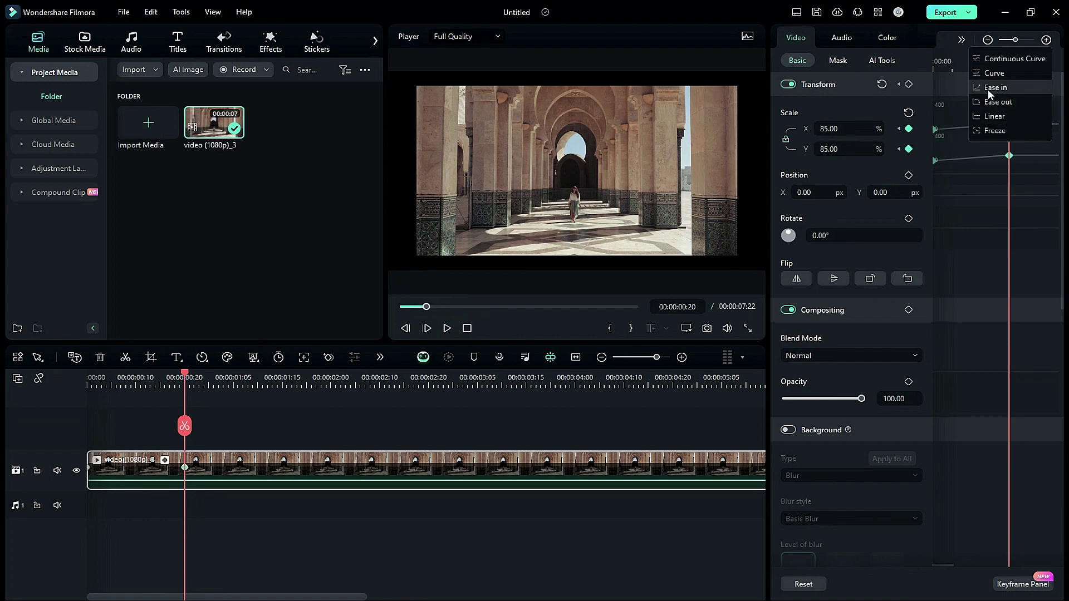
pyautogui.click(1034, 60)
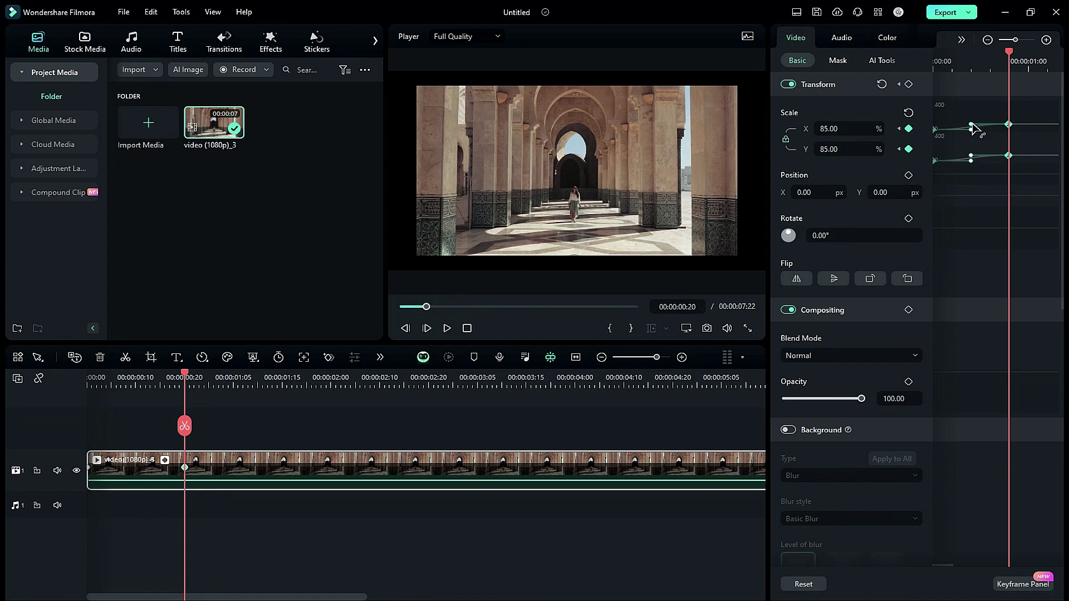
# Pull the curve handles of the start and end keyframes on both scale X and scale Y to about frame 4.
pyautogui.moveTo(973, 128); pyautogui.dragTo(953, 129)
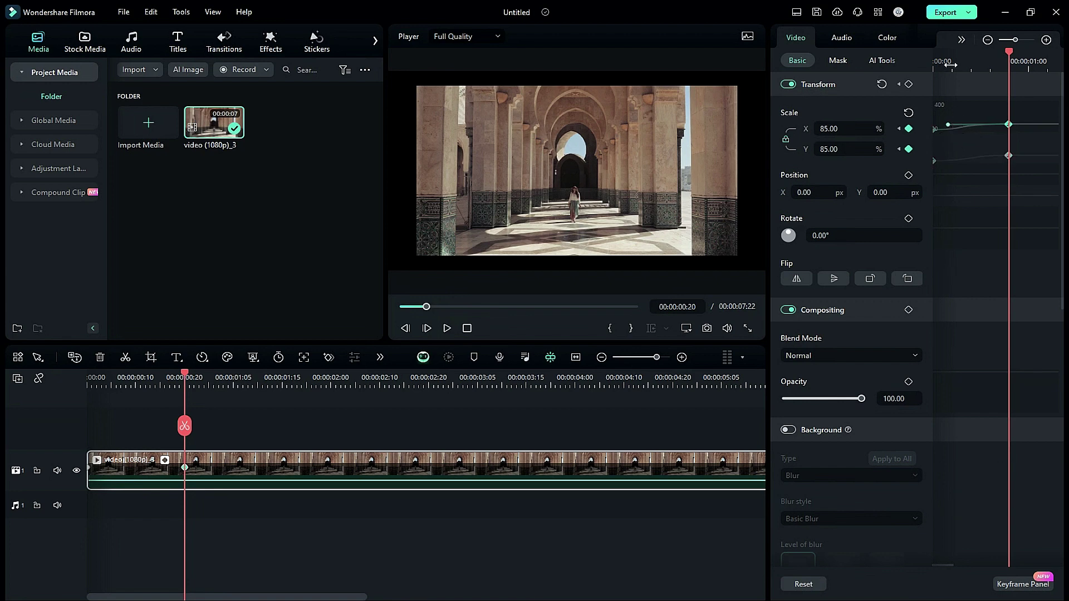
pyautogui.moveTo(950, 65); pyautogui.dragTo(948, 62)
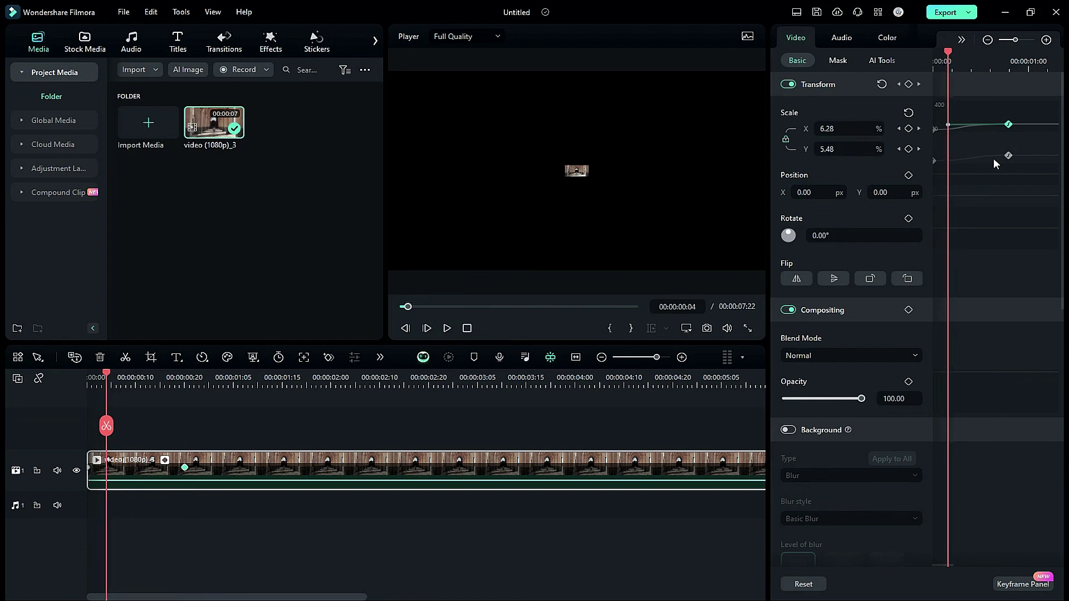
pyautogui.moveTo(1021, 145); pyautogui.dragTo(952, 161)
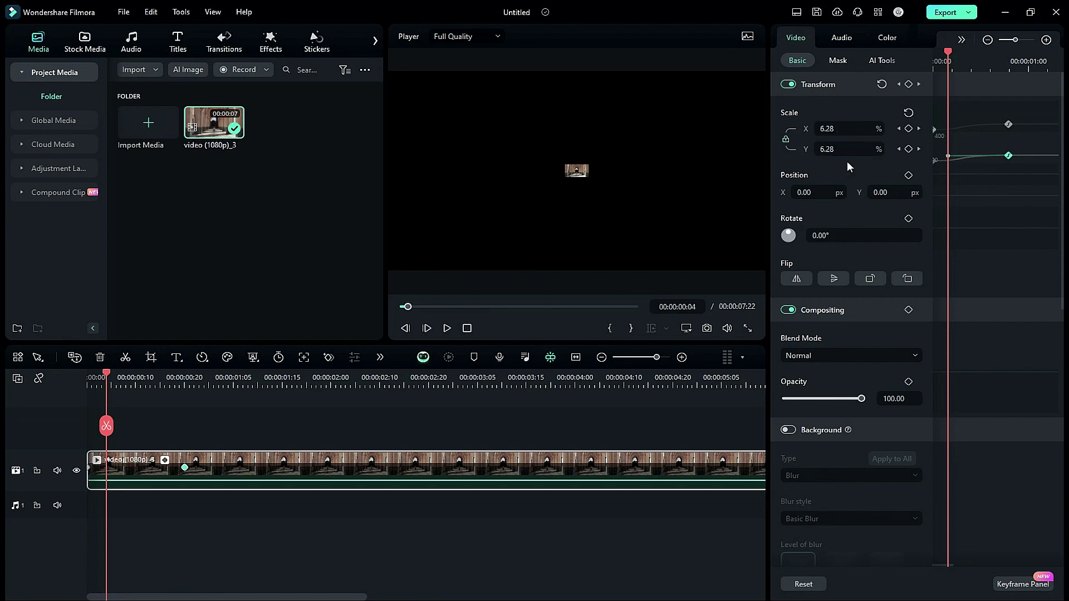
pyautogui.click(946, 118)
pyautogui.moveTo(946, 134); pyautogui.dragTo(948, 161)
# Play the clip from its start to check the curved scale animation.
pyautogui.moveTo(106, 377); pyautogui.dragTo(86, 377)
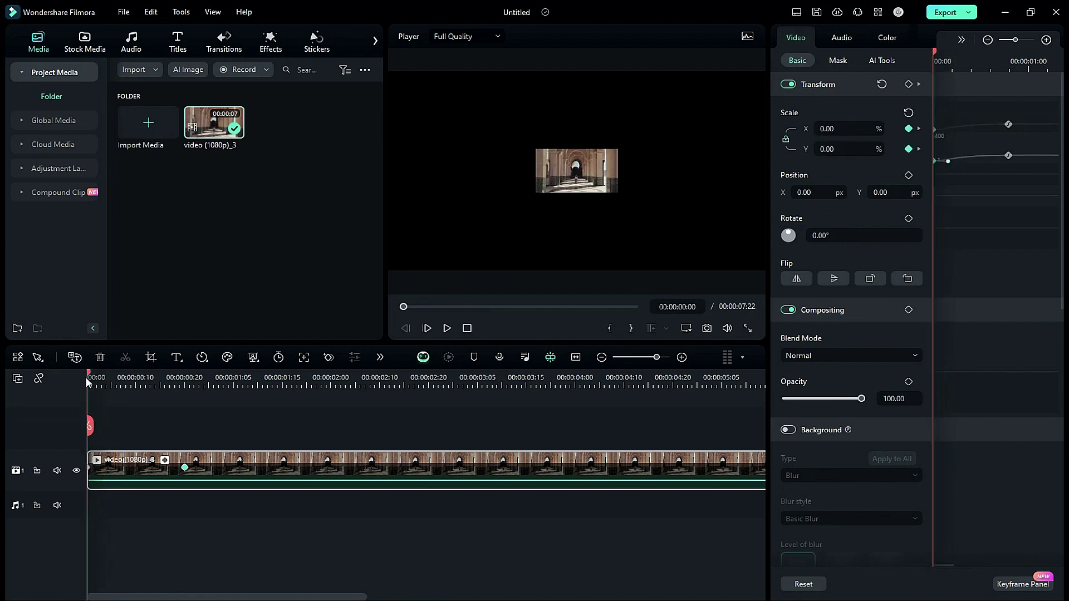
pyautogui.press('space')
pyautogui.press('space')
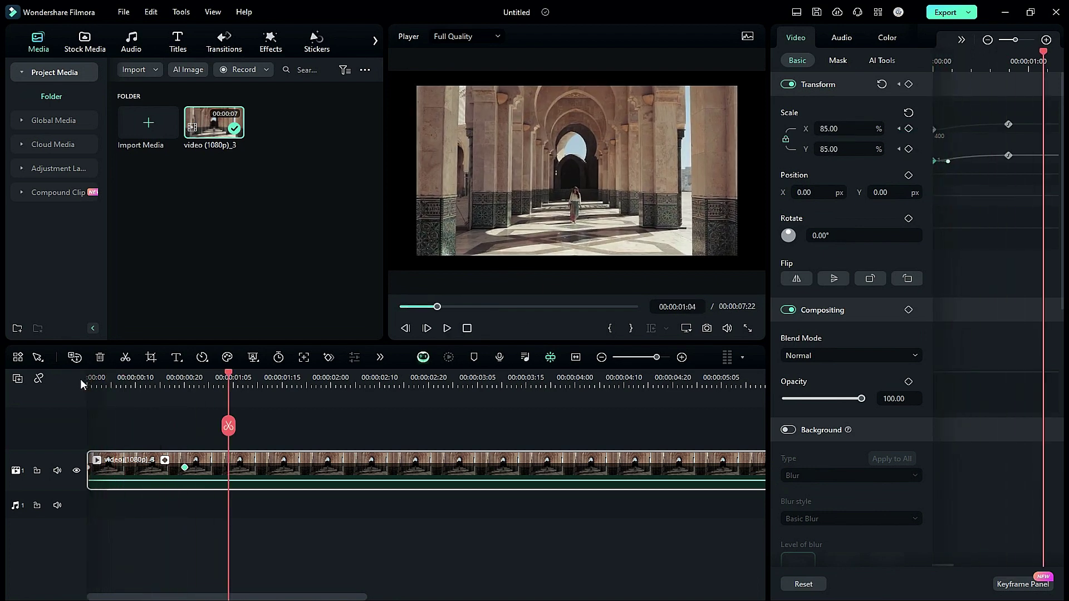
pyautogui.click(86, 376)
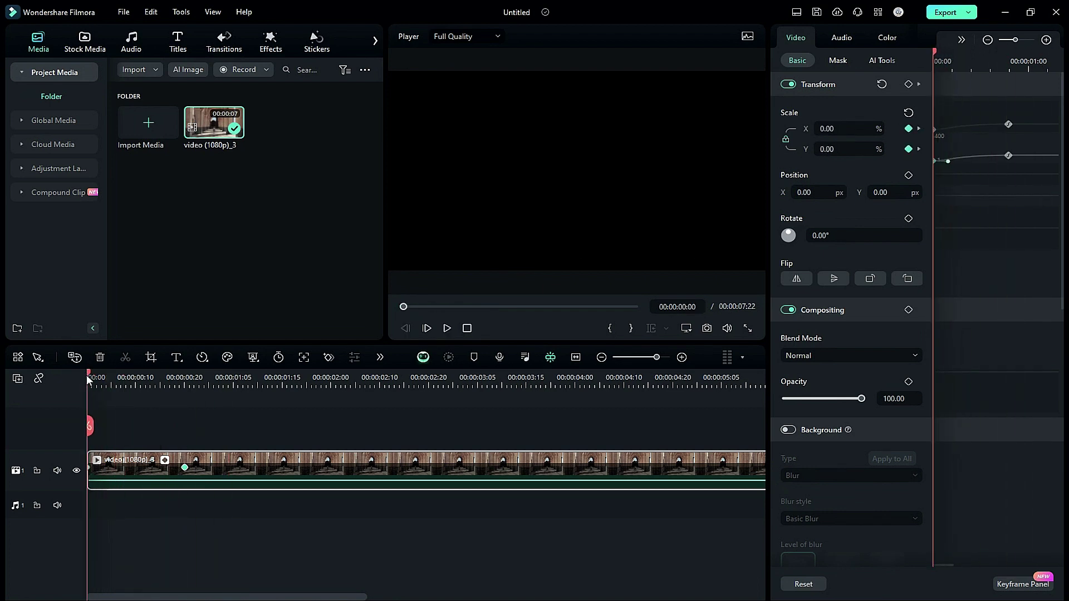
pyautogui.press('space')
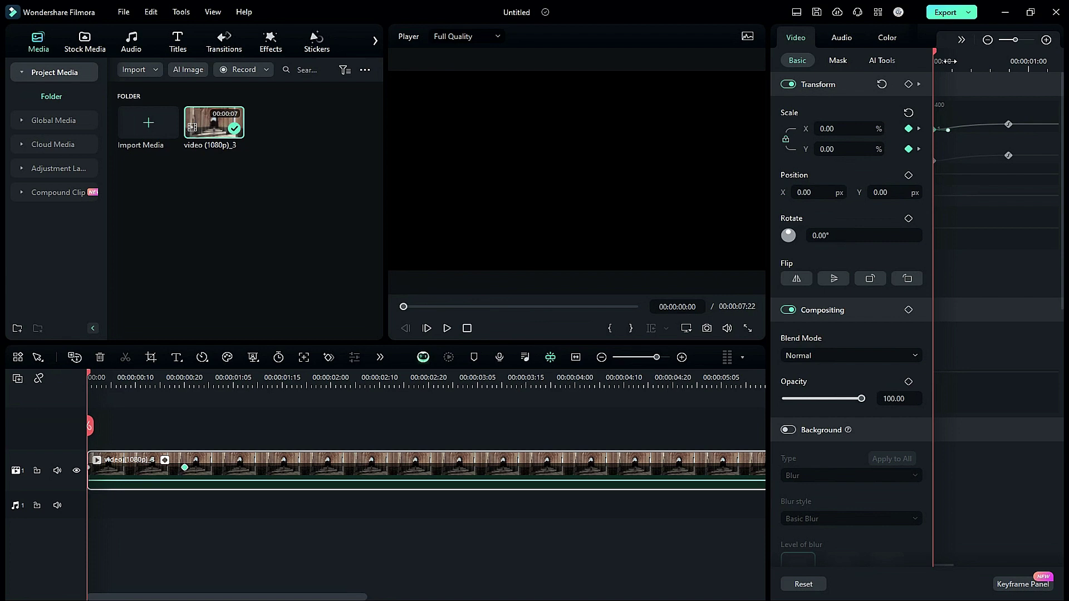
# Raise the scale X curve handle so X reaches about 93% at frame 4, and play the animation from the start.
pyautogui.moveTo(953, 63); pyautogui.dragTo(950, 63)
pyautogui.moveTo(948, 130); pyautogui.dragTo(950, 123)
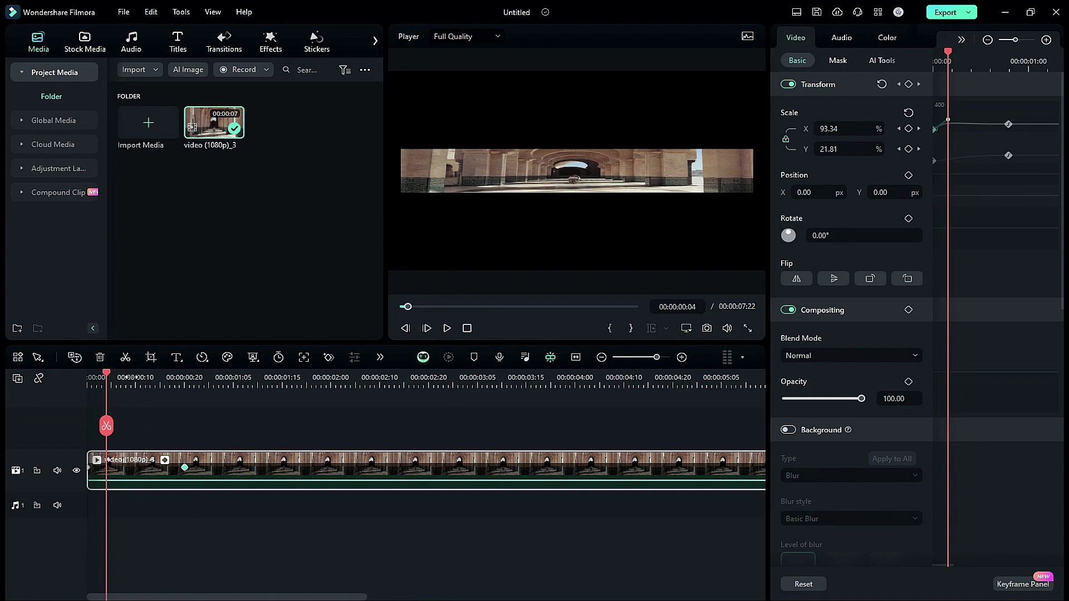
pyautogui.moveTo(109, 380); pyautogui.dragTo(87, 383)
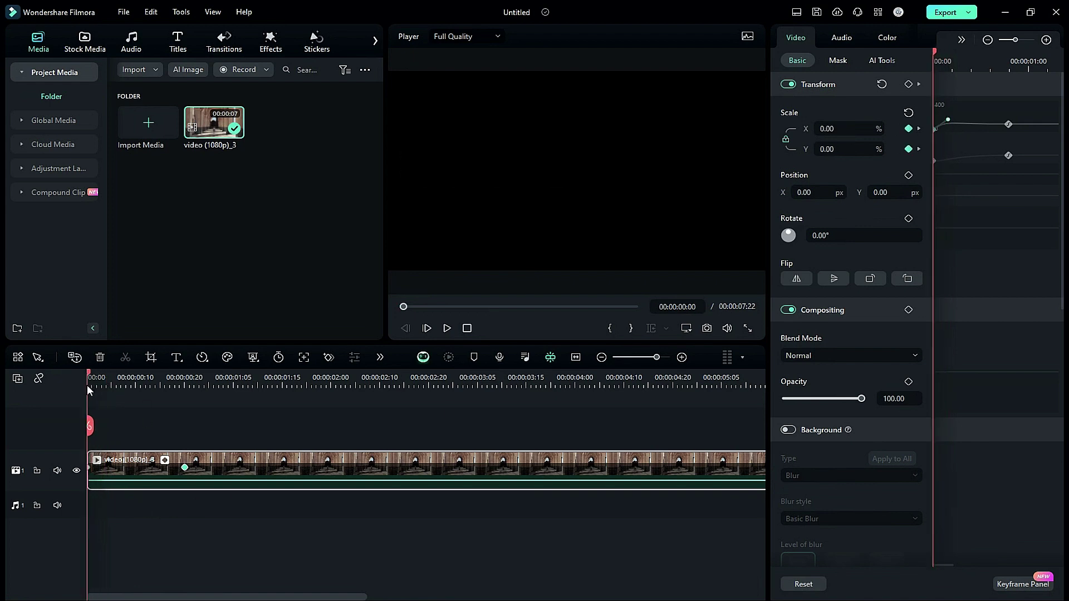
pyautogui.press('space')
pyautogui.press('space')
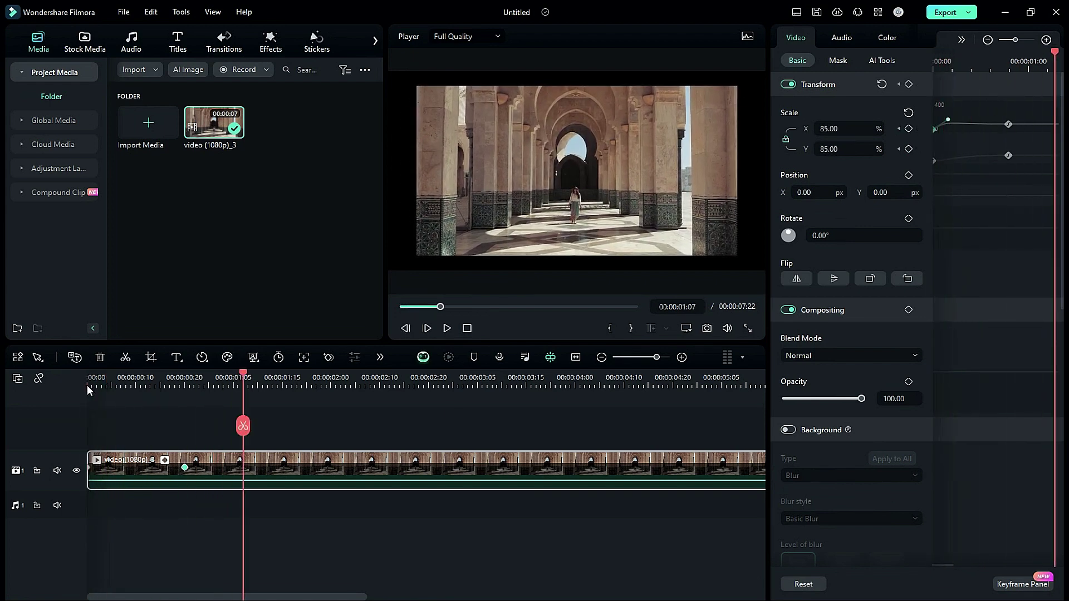
# Fine-tune the scale X and Y curve handles around frame 4 and replay the animation from the clip's start.
pyautogui.moveTo(242, 380); pyautogui.dragTo(105, 386)
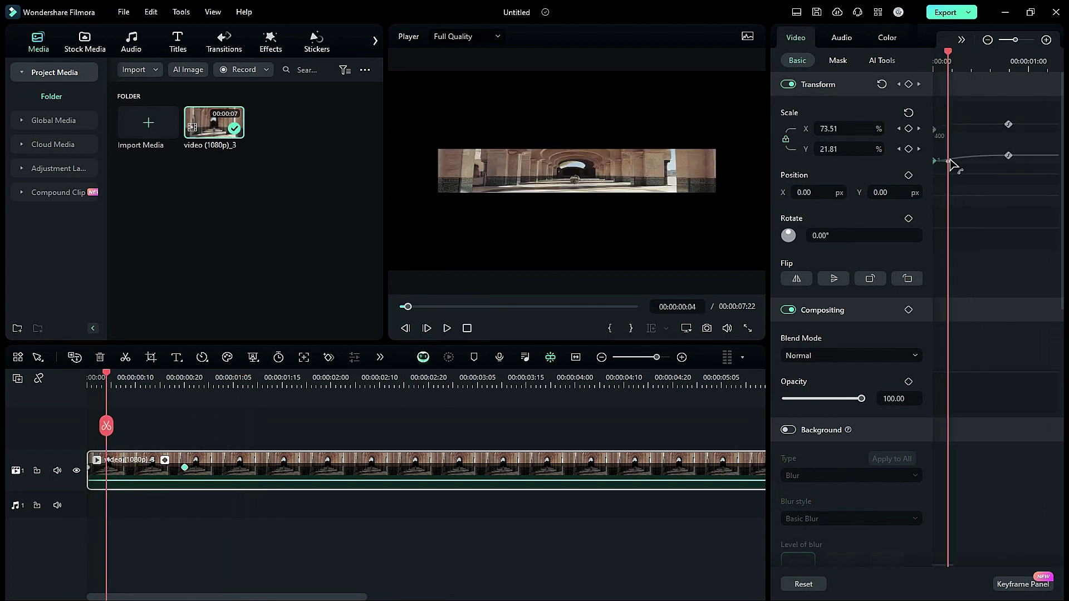
pyautogui.moveTo(950, 160); pyautogui.dragTo(952, 164)
pyautogui.moveTo(107, 381); pyautogui.dragTo(81, 383)
pyautogui.press('space')
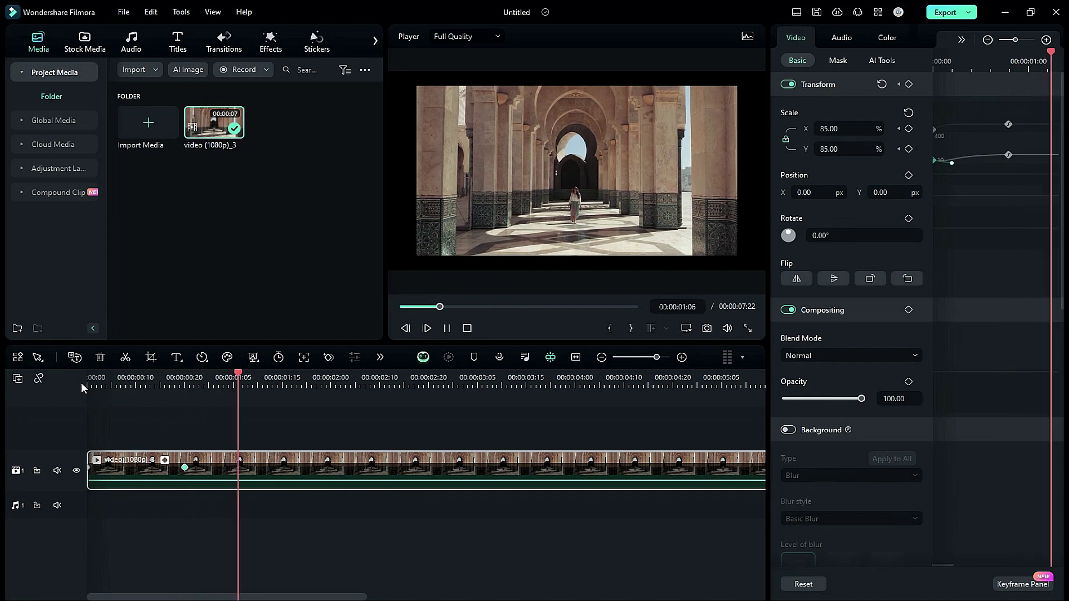
pyautogui.click(89, 378)
pyautogui.press('space')
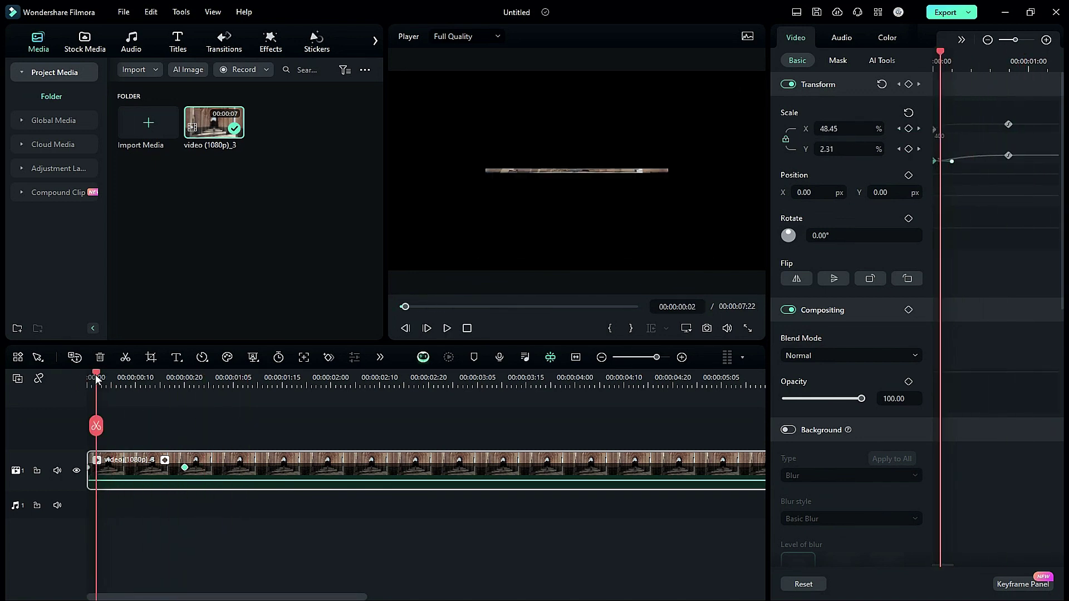
pyautogui.click(85, 377)
pyautogui.press('space')
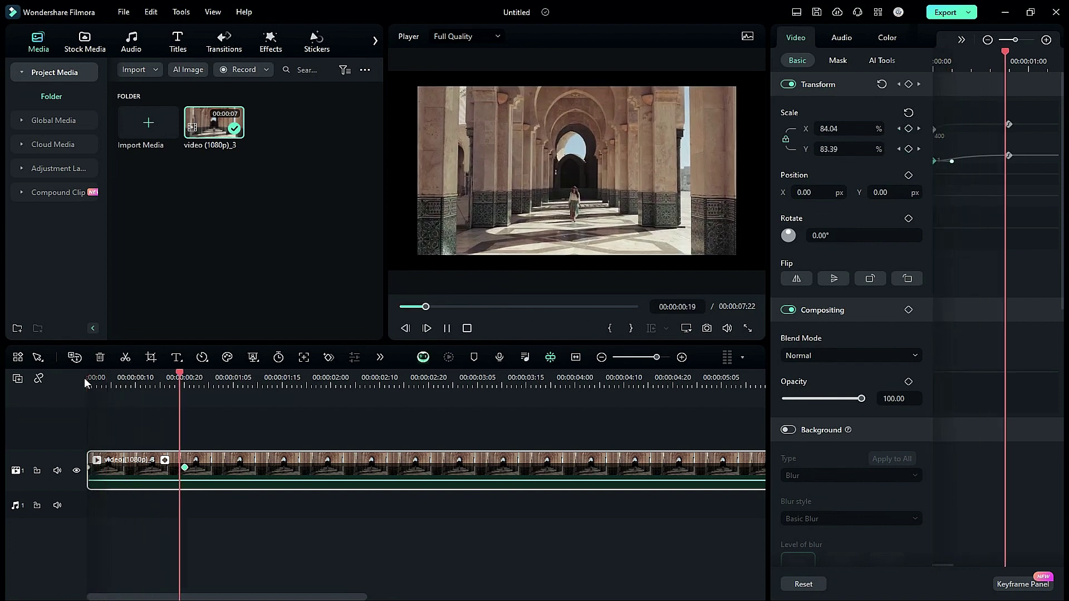
pyautogui.press('space')
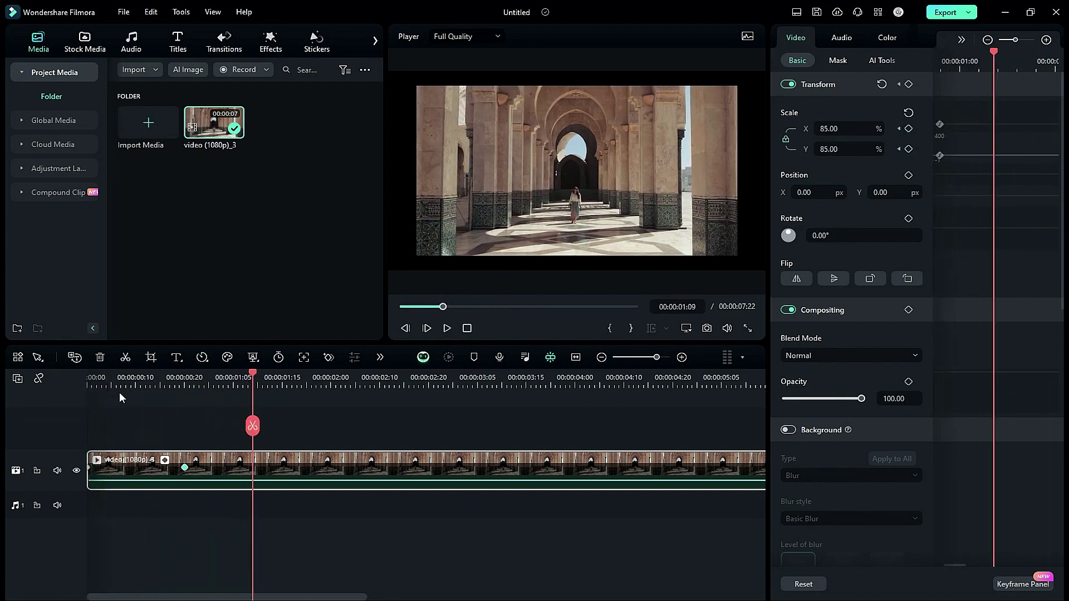
# Select all the scale keyframes and set their interpolation to Linear.
pyautogui.moveTo(983, 107); pyautogui.dragTo(798, 175)
pyautogui.moveTo(955, 565); pyautogui.dragTo(919, 567)
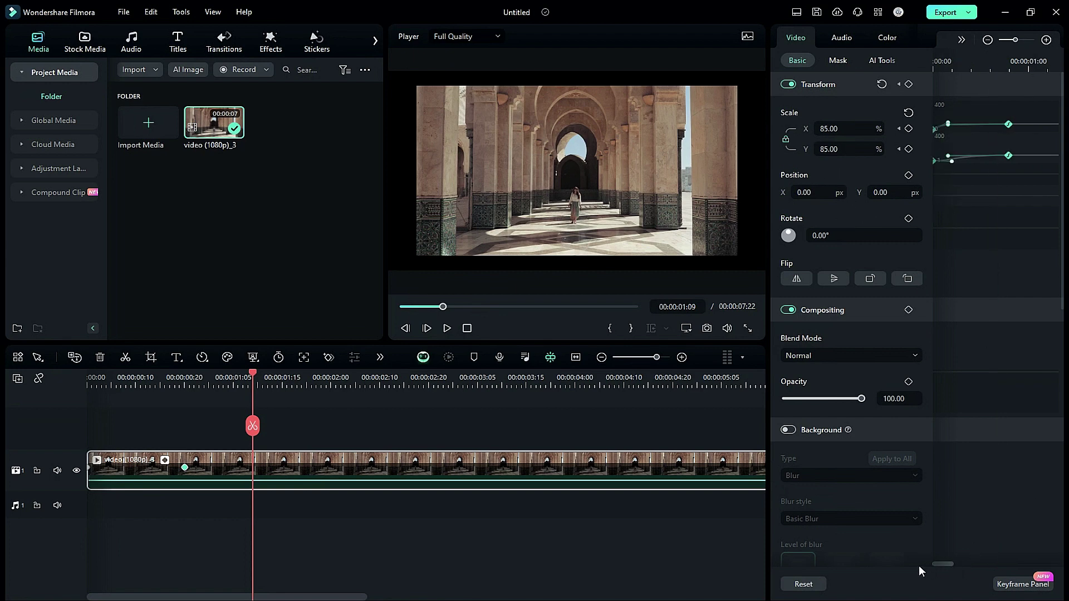
pyautogui.click(957, 39)
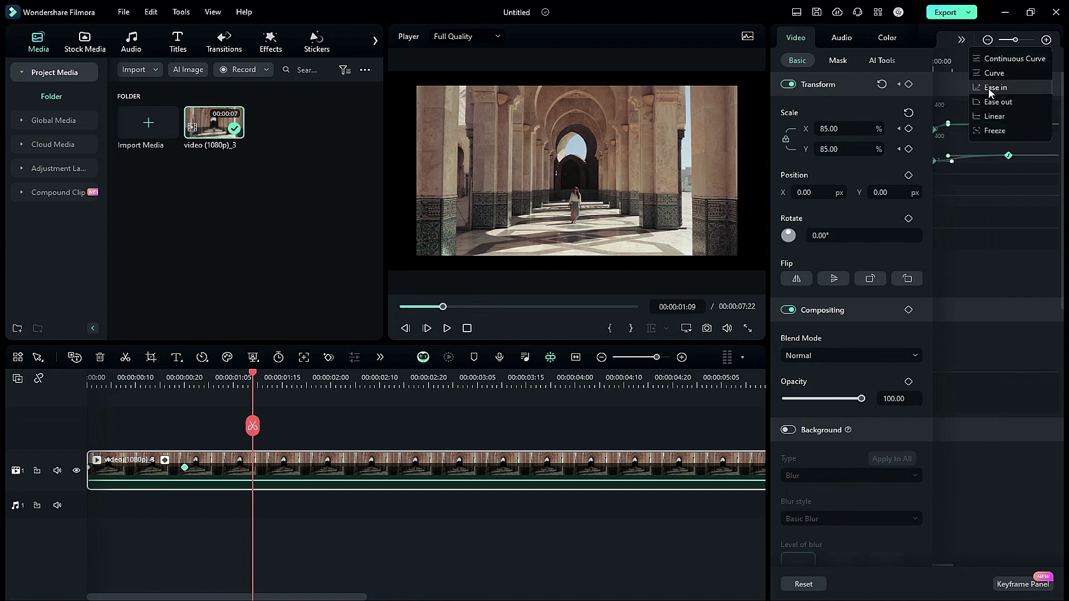
pyautogui.click(994, 117)
# Keyframe the position at 0 px at 00:00:00:20, and at 00:00:00:00 set scale to 85% and position X to -1784 px.
pyautogui.click(1007, 63)
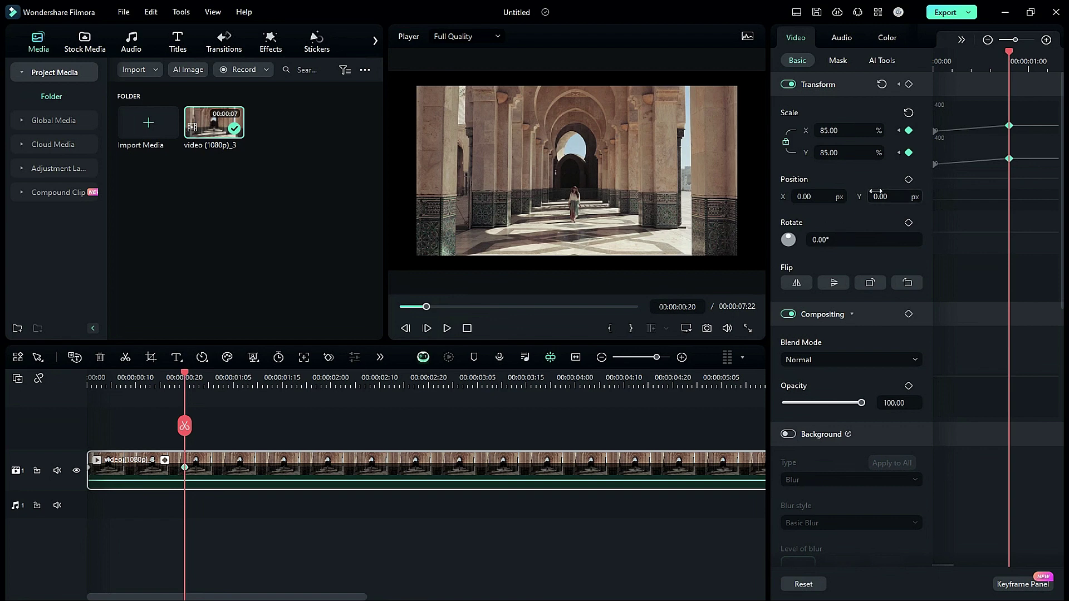
pyautogui.click(908, 180)
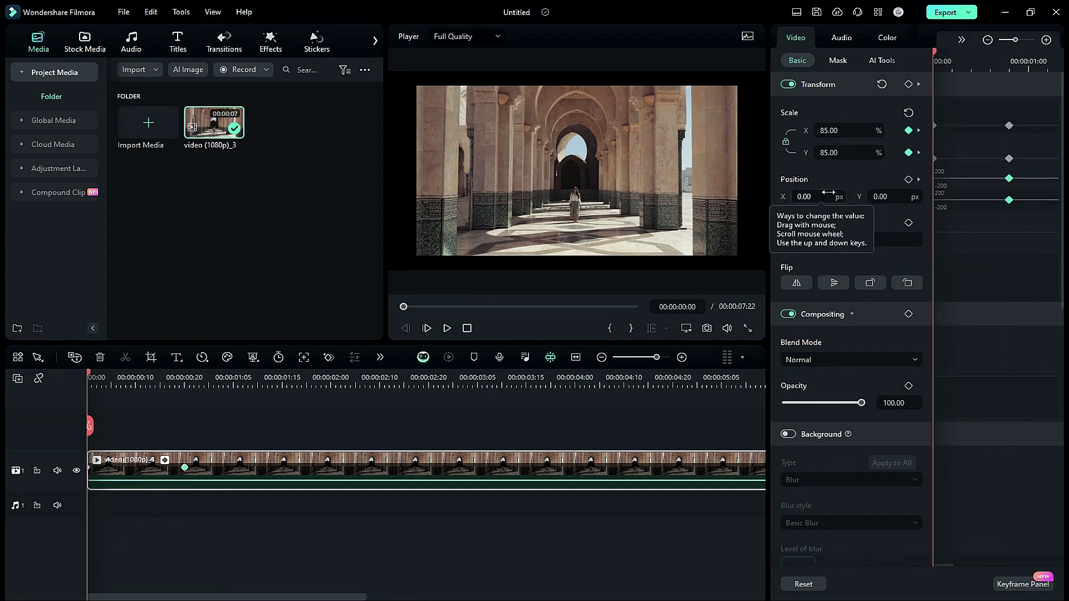
pyautogui.moveTo(824, 193); pyautogui.dragTo(0, 193)
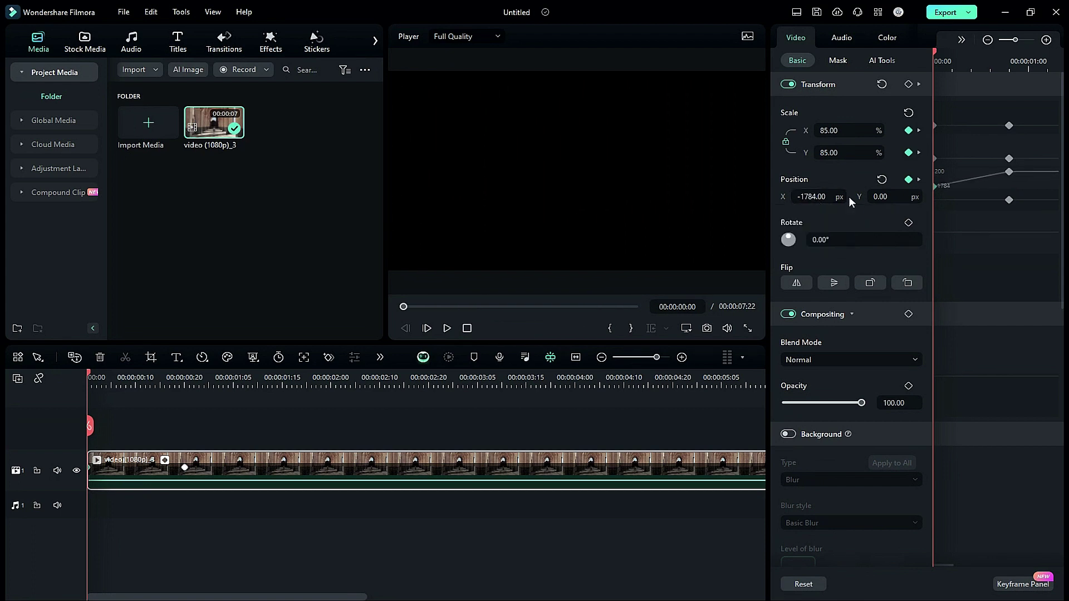
# Apply Ease out to the position X keyframes and pull the end keyframe's curve handle back close to the clip's start.
pyautogui.moveTo(1034, 163); pyautogui.dragTo(919, 192)
pyautogui.click(962, 39)
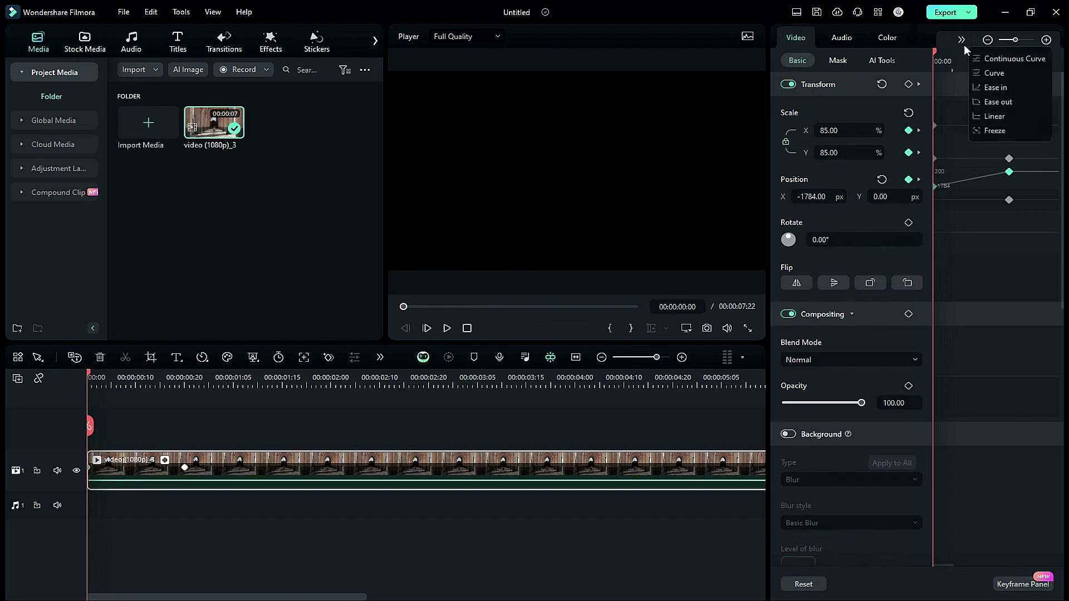
pyautogui.click(988, 101)
pyautogui.moveTo(971, 172); pyautogui.dragTo(940, 171)
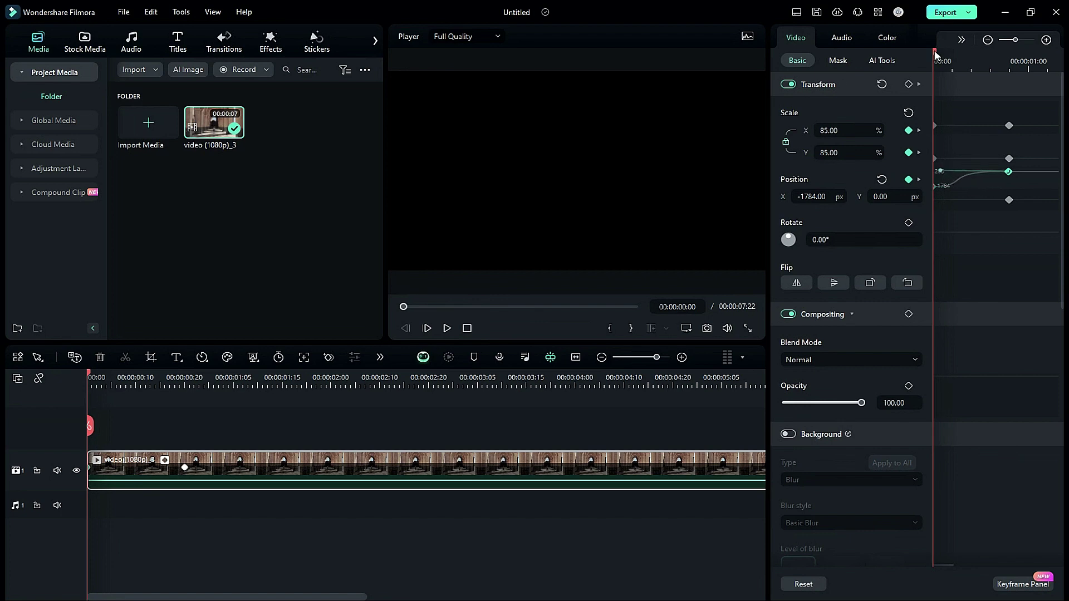
# Preview the slide-in and pull the start position X keyframe's curve handle in closer to its keyframe.
pyautogui.press('space')
pyautogui.press('space')
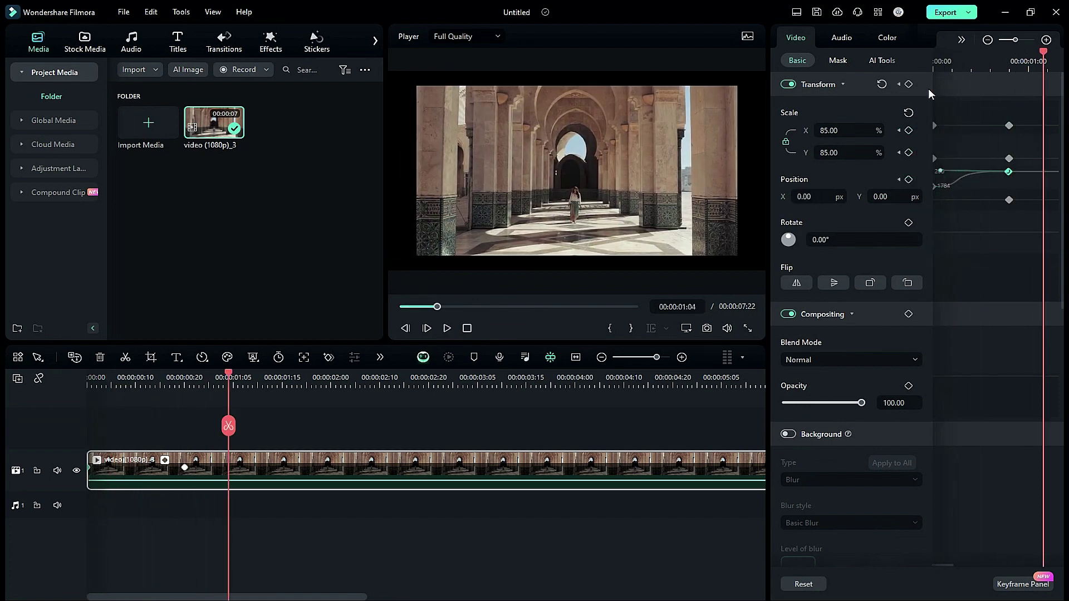
pyautogui.click(945, 70)
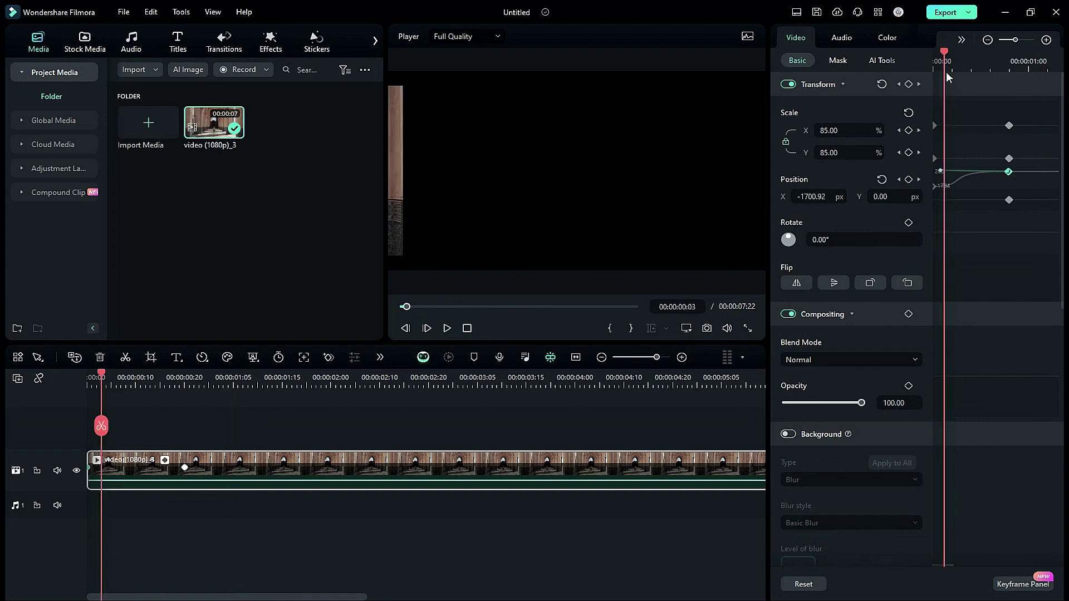
pyautogui.click(935, 186)
pyautogui.moveTo(957, 189); pyautogui.dragTo(949, 190)
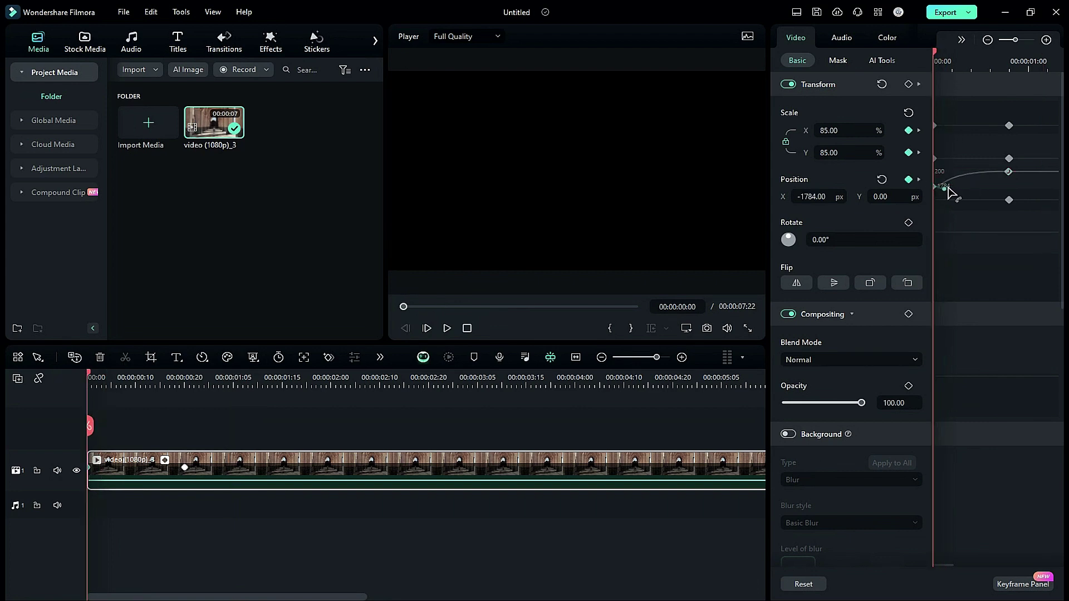
pyautogui.press('space')
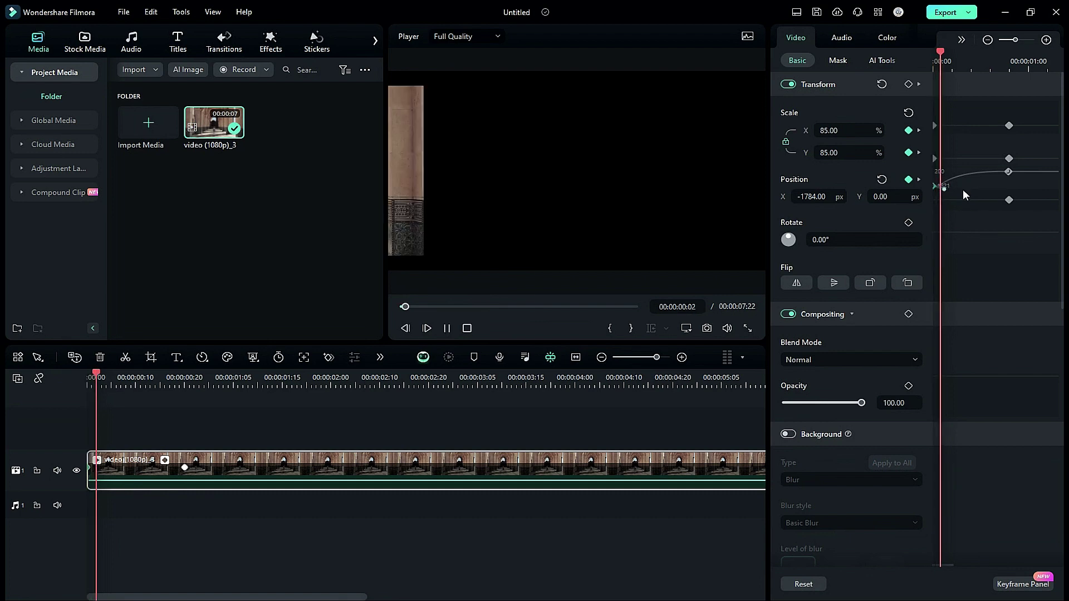
# Raise the end position X keyframe's curve handle back near the clip's start for an overshoot, and replay the animation from the beginning.
pyautogui.click(1009, 172)
pyautogui.moveTo(1010, 173); pyautogui.dragTo(938, 165)
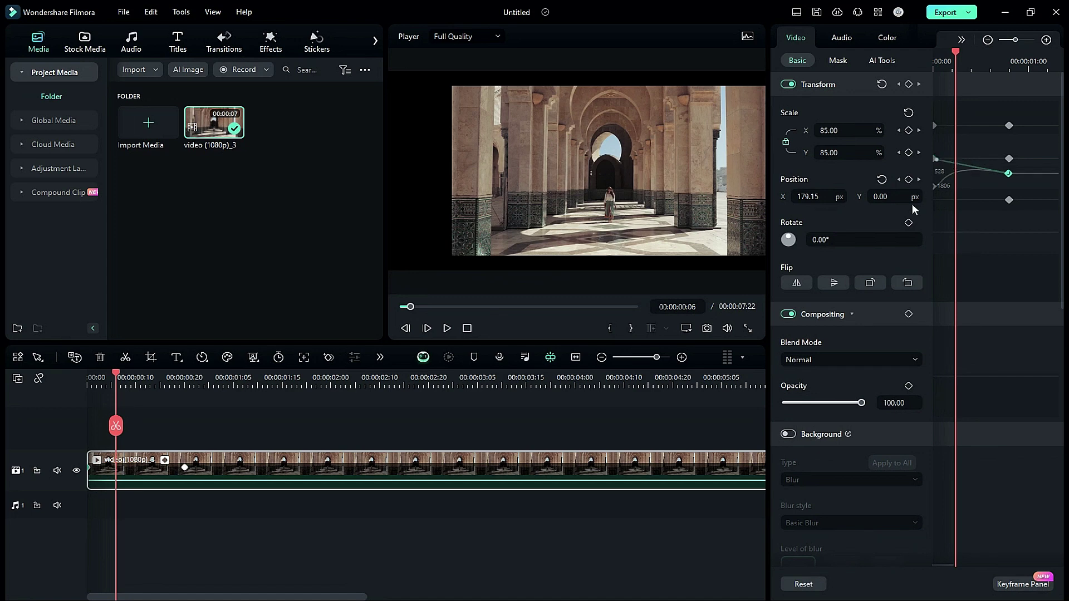
pyautogui.moveTo(115, 369); pyautogui.dragTo(80, 373)
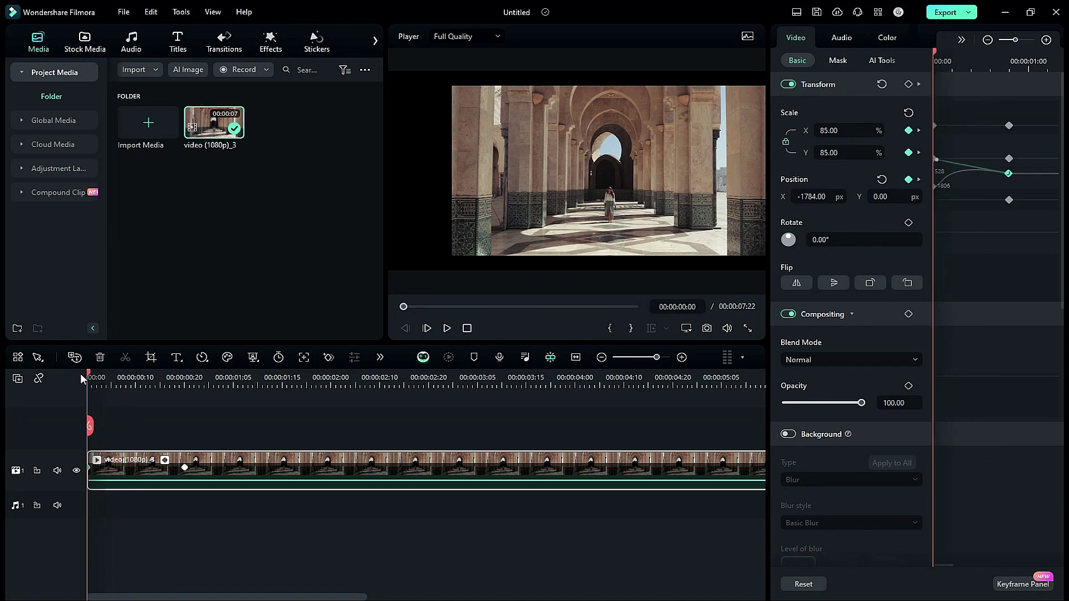
pyautogui.press('space')
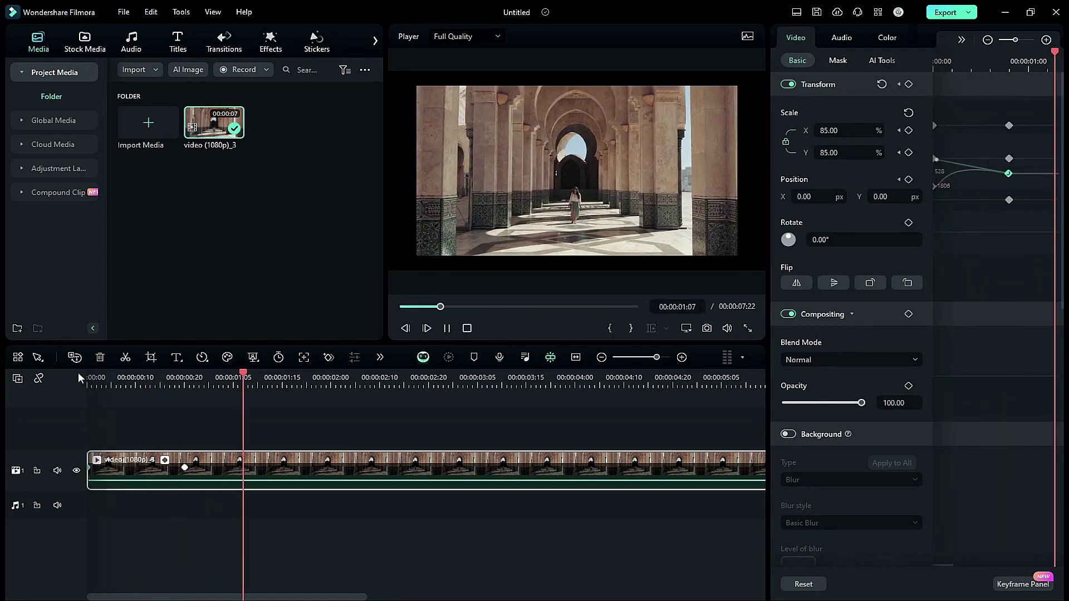
pyautogui.press('space')
pyautogui.click(94, 380)
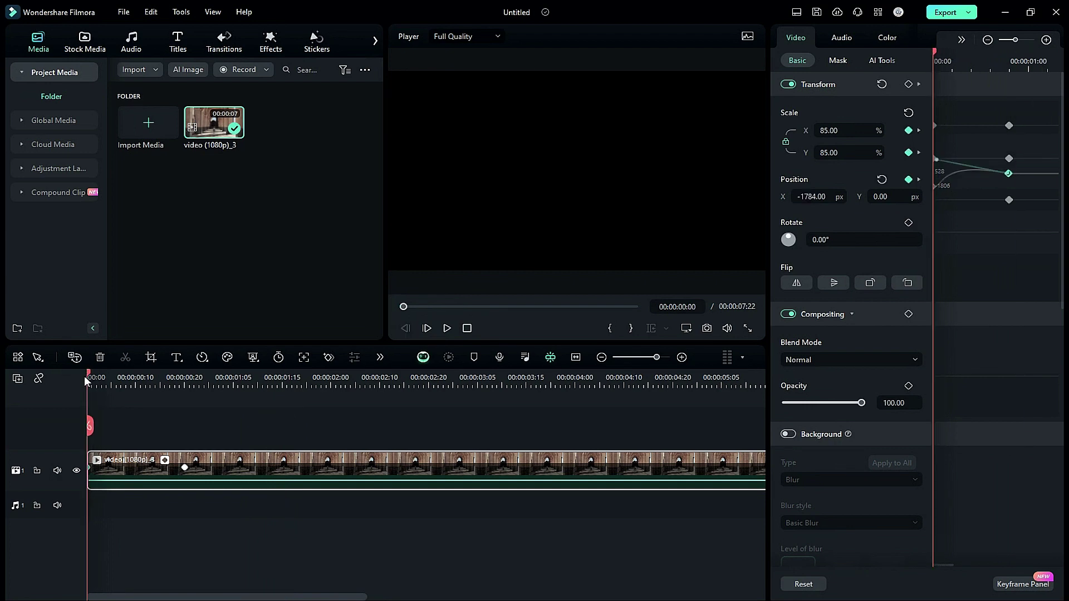
pyautogui.press('space')
pyautogui.press('space')
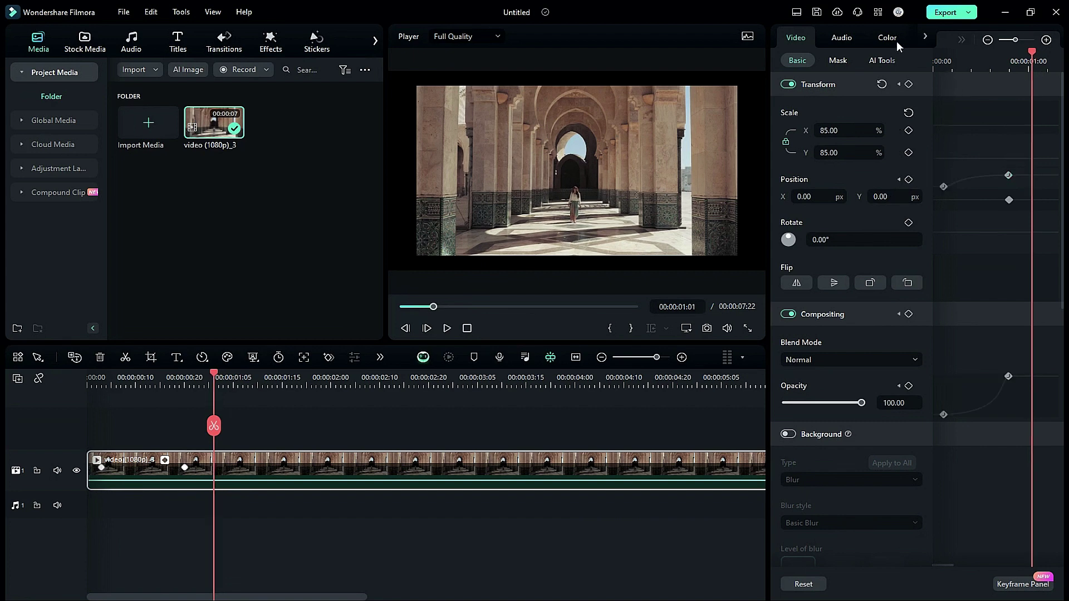
# Open the clip's color adjustments and examine the keyframe controls for Exposure and the other Light settings.
pyautogui.click(891, 38)
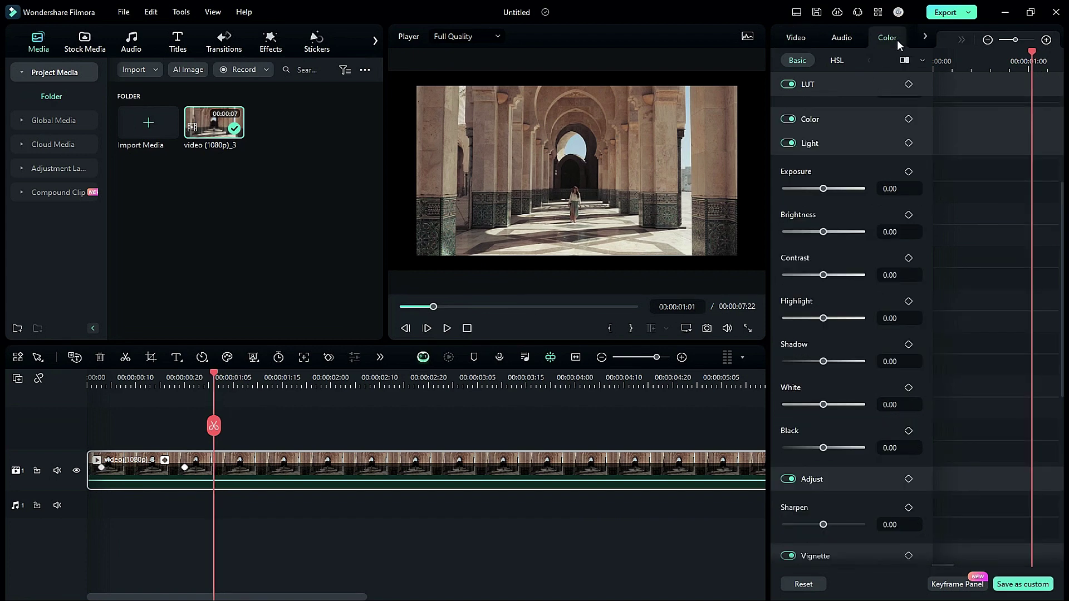
pyautogui.click(911, 172)
pyautogui.click(959, 63)
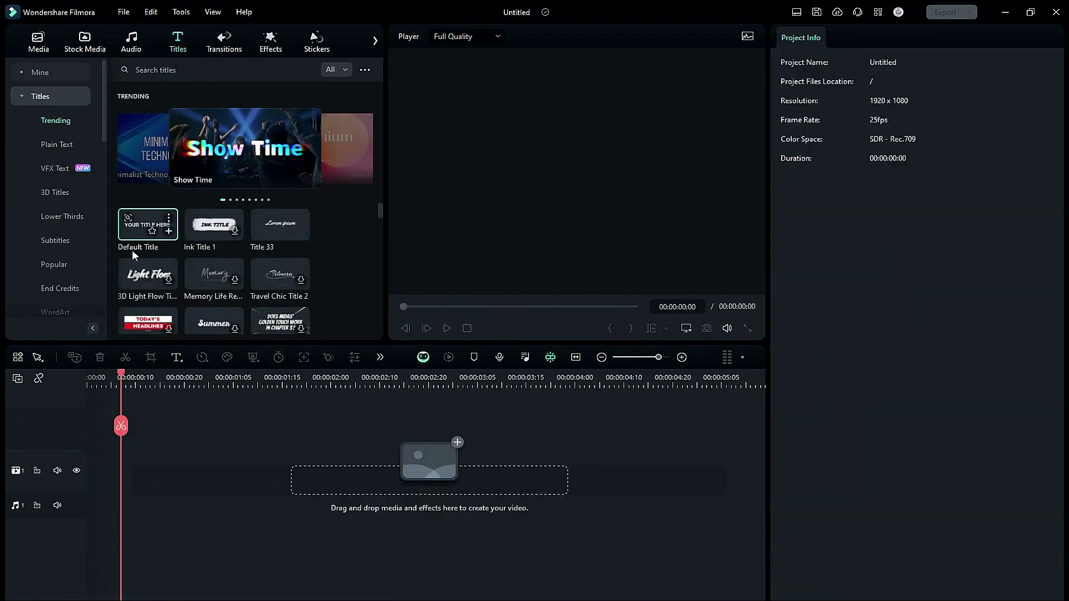
# Add the 3D Light Flow title to the start of the empty video track and play it back.
pyautogui.moveTo(138, 282); pyautogui.dragTo(100, 471)
pyautogui.moveTo(113, 380); pyautogui.dragTo(106, 441)
pyautogui.press('space')
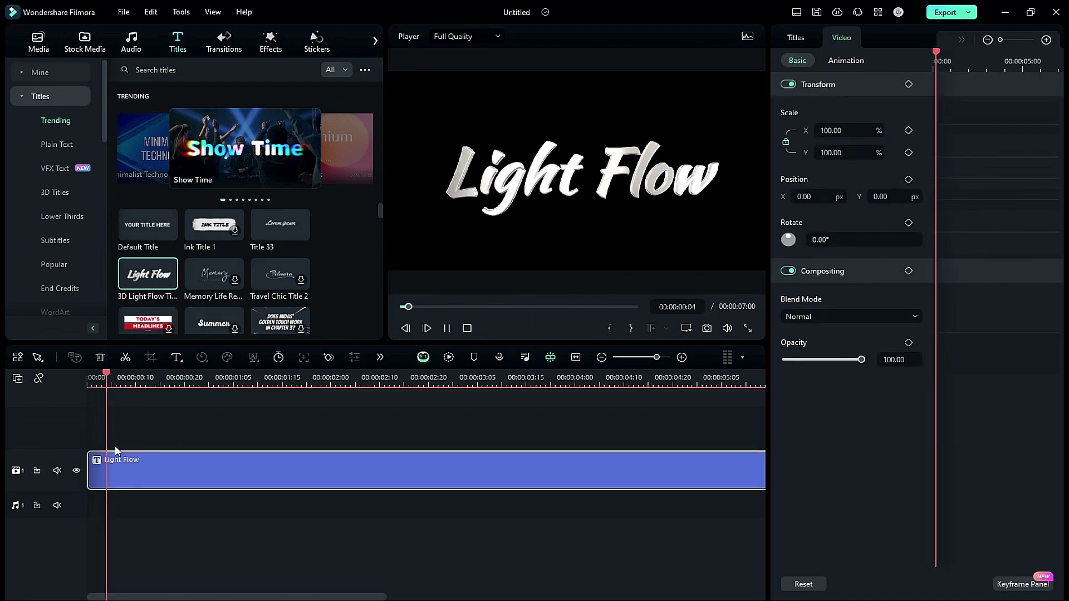
pyautogui.press('space')
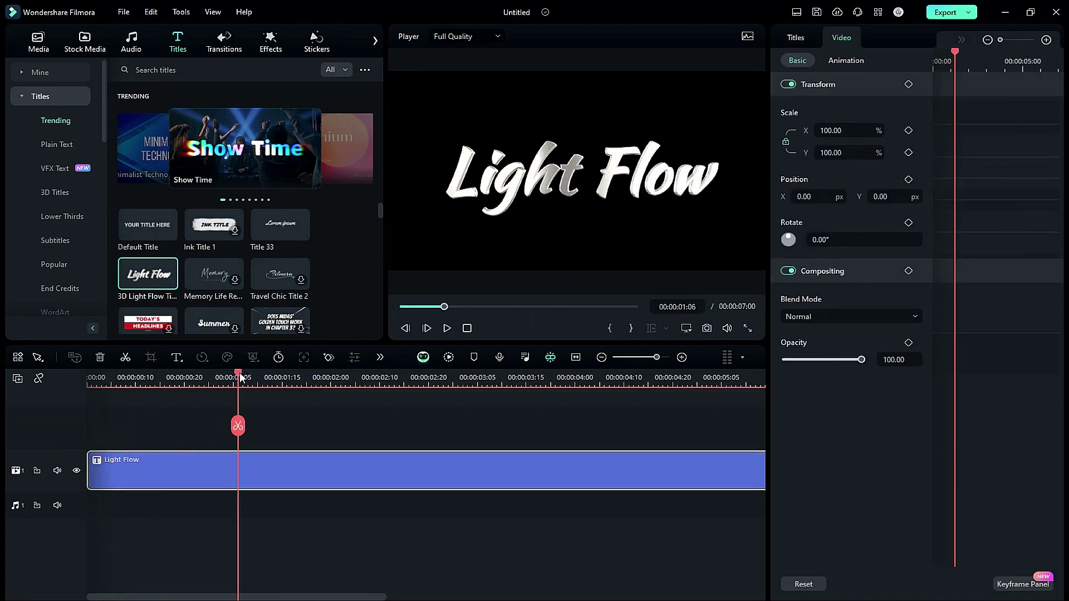
# Keyframe the title's position at 0 px at 00:00:00:20, and set position Y to -712 px at 00:00:00:02.
pyautogui.moveTo(241, 378); pyautogui.dragTo(98, 413)
pyautogui.click(908, 180)
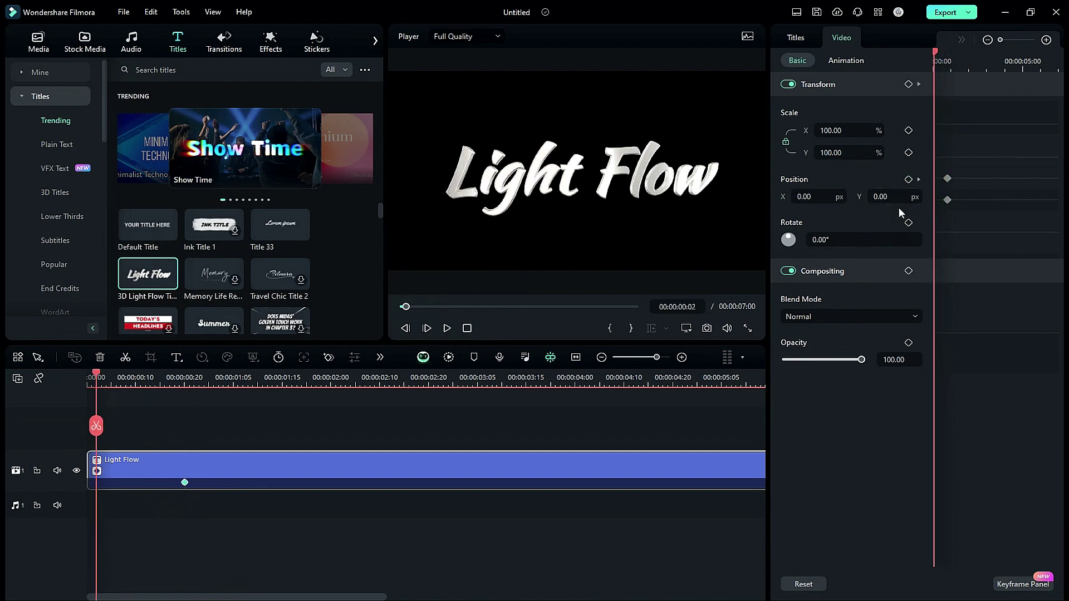
pyautogui.moveTo(885, 197); pyautogui.dragTo(687, 196)
# Apply Ease out to the title's position Y keyframes, pull the end keyframe's curve handle back toward the start keyframe, and preview the motion.
pyautogui.click(1021, 40)
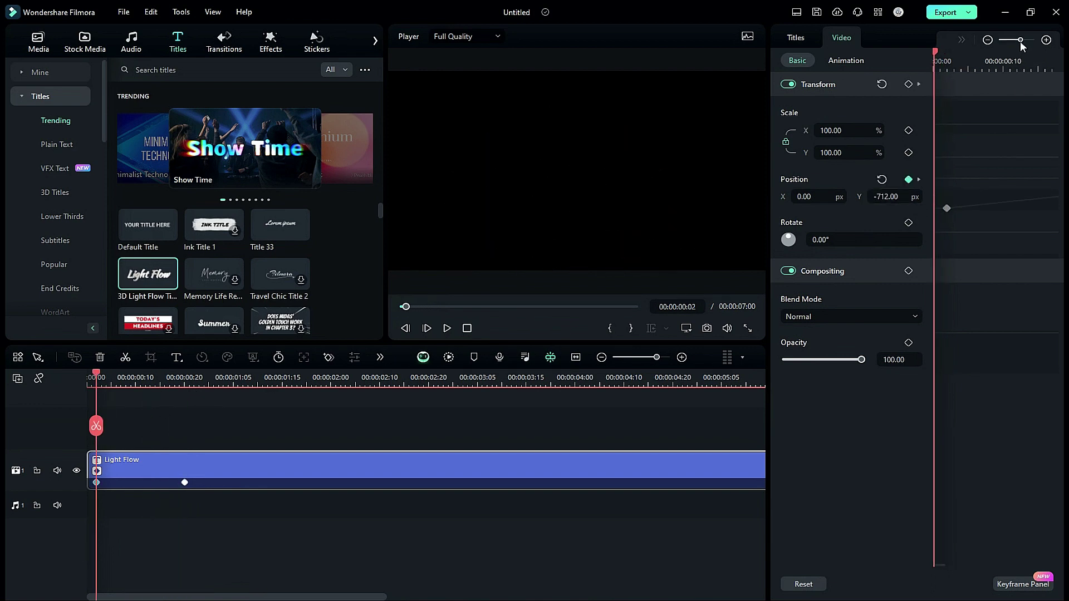
pyautogui.moveTo(1020, 41); pyautogui.dragTo(1016, 42)
pyautogui.moveTo(1027, 190); pyautogui.dragTo(938, 223)
pyautogui.rightClick(970, 48)
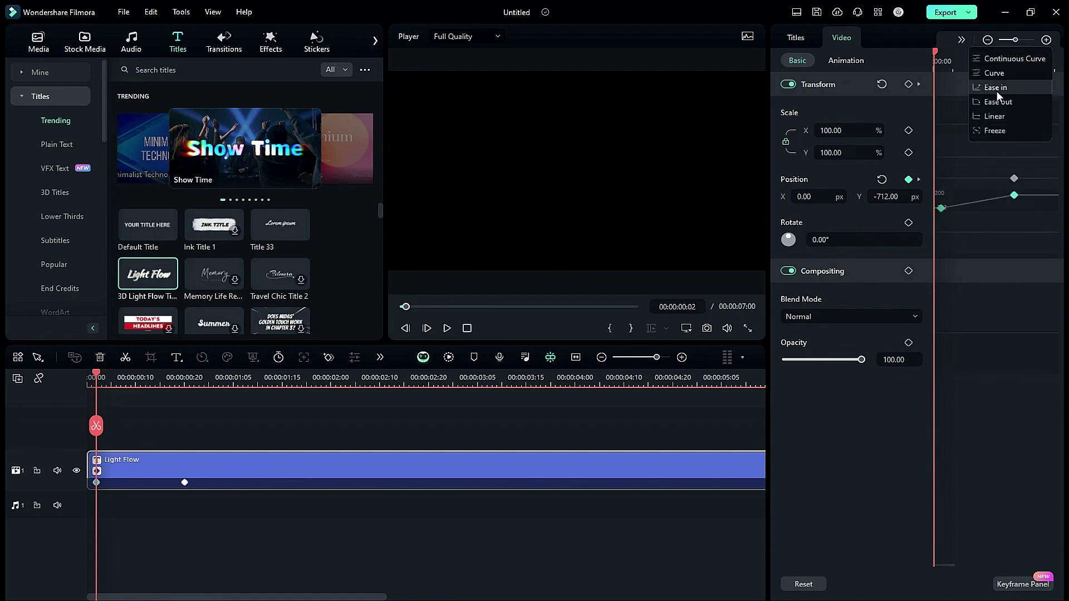
pyautogui.click(1000, 105)
pyautogui.moveTo(977, 195); pyautogui.dragTo(941, 196)
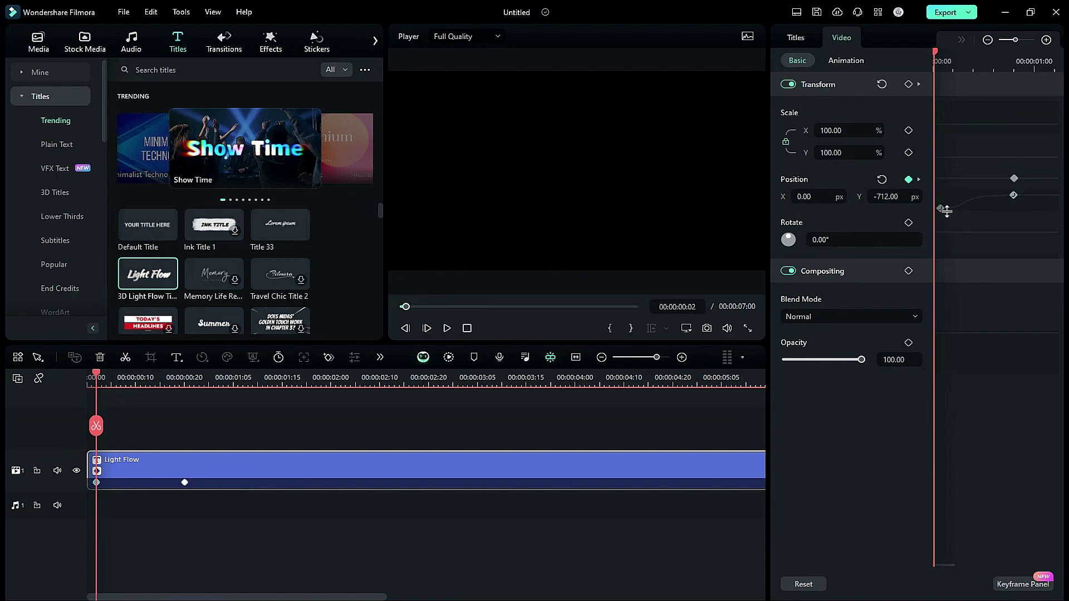
pyautogui.click(941, 208)
pyautogui.press('space')
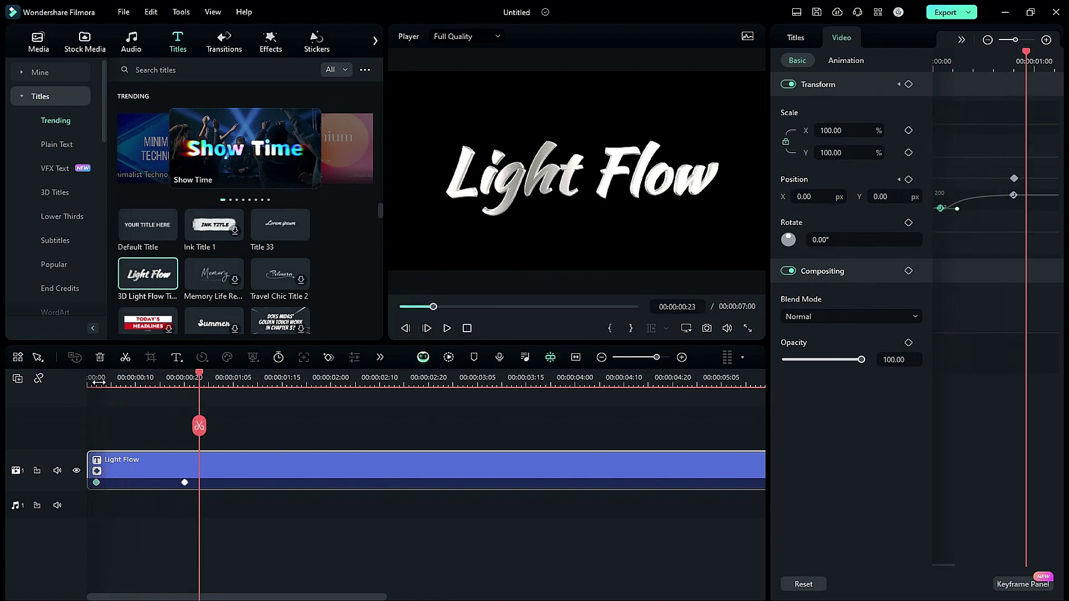
# Raise the end position Y keyframe's curve handle above the curve for an overshoot, and replay the title animation from the start.
pyautogui.click(131, 382)
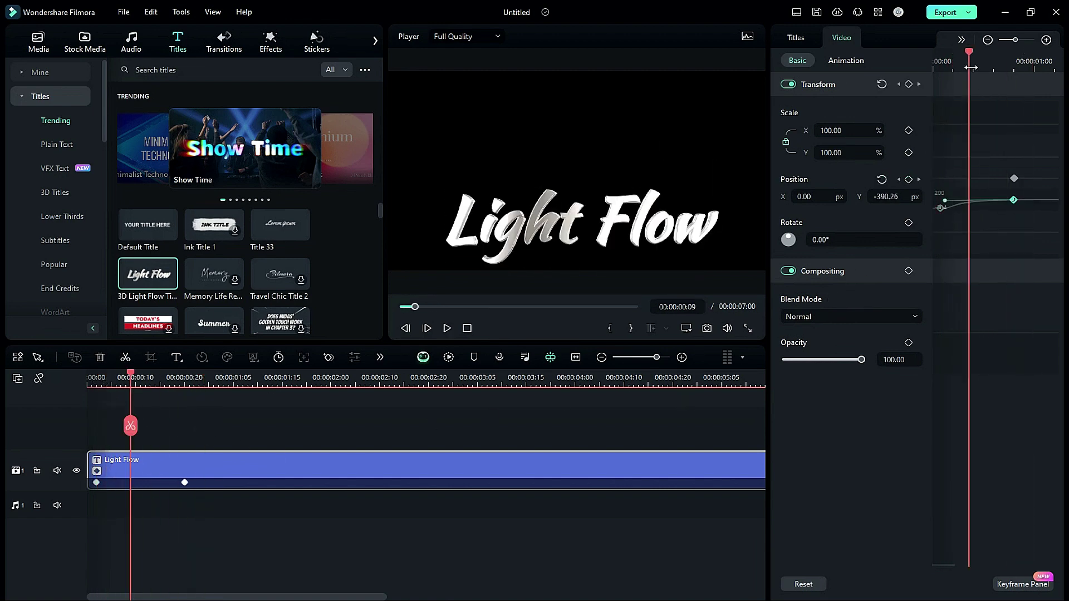
pyautogui.moveTo(941, 200)
pyautogui.mouseDown()
pyautogui.moveTo(954, 201)
pyautogui.moveTo(941, 183)
pyautogui.mouseUp()
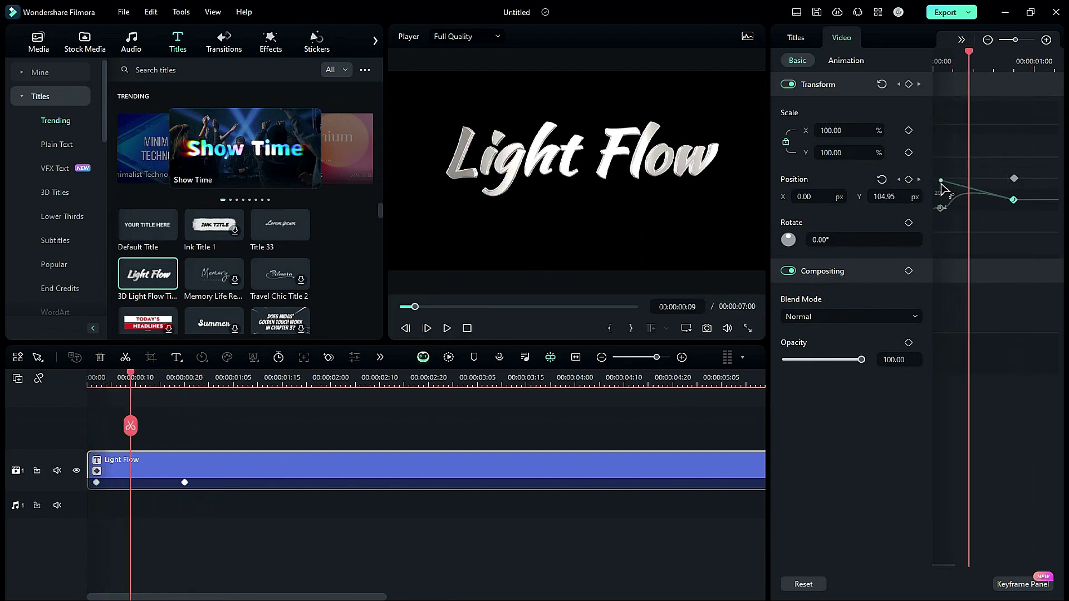
pyautogui.press('Home')
pyautogui.press('space')
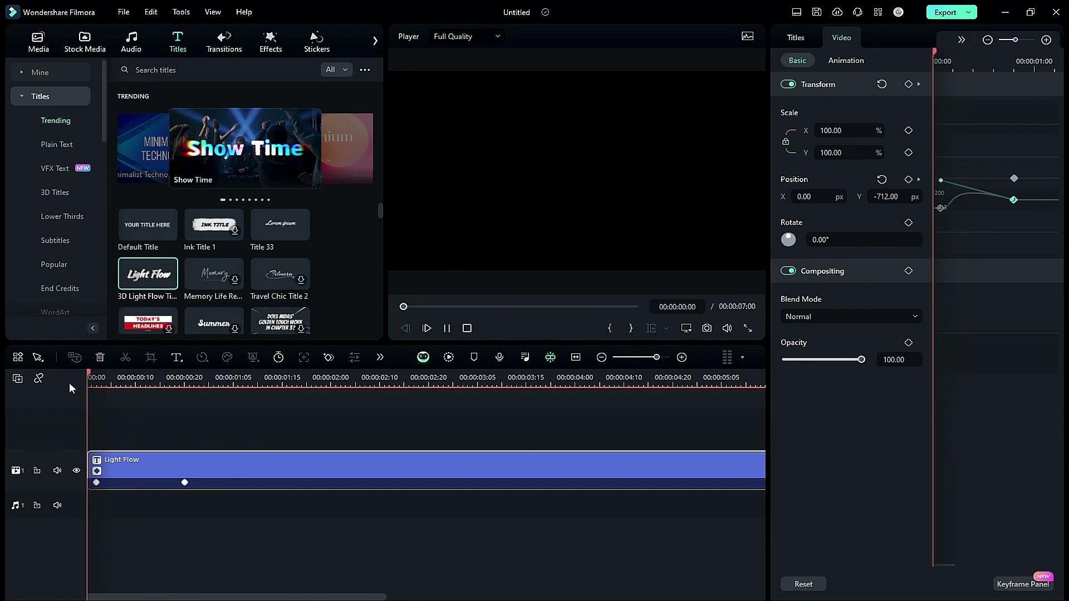
pyautogui.press('space')
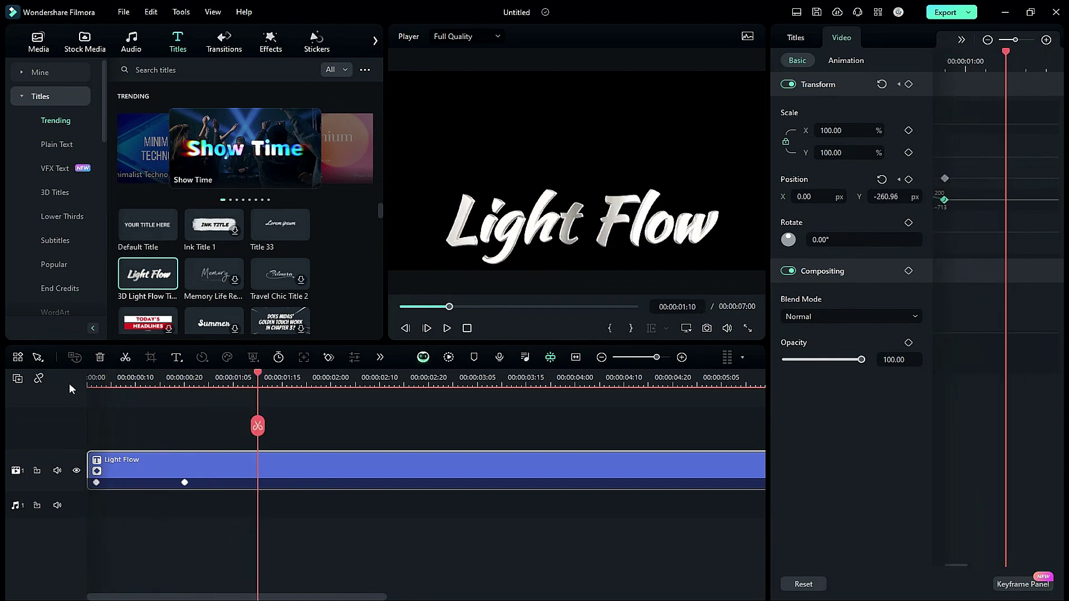
# Raise the title's position Y value at the 00:00:00:20 keyframe.
pyautogui.click(186, 377)
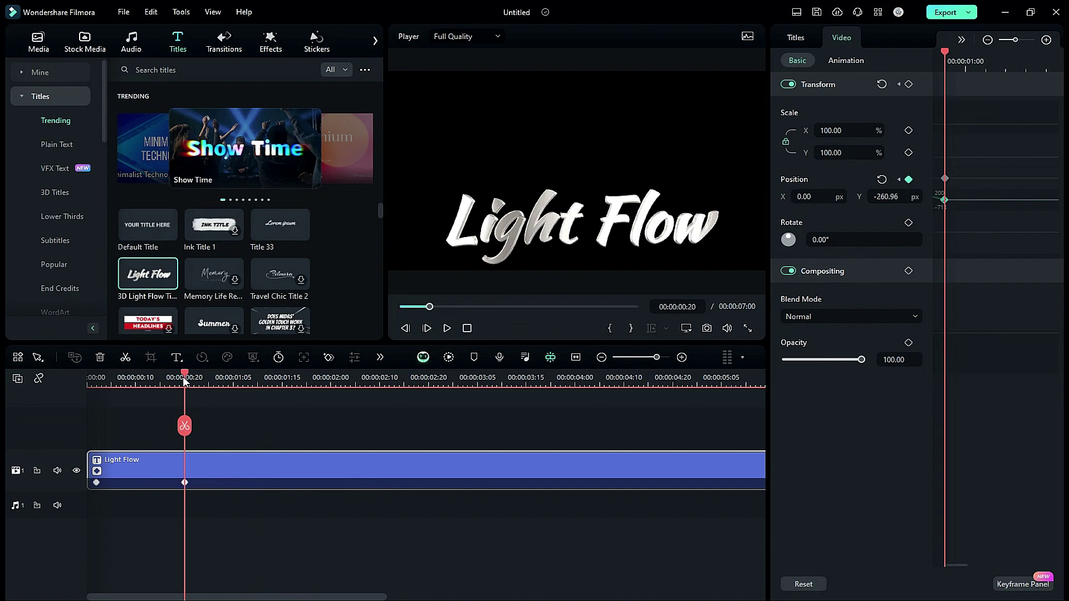
pyautogui.moveTo(888, 196); pyautogui.dragTo(913, 196)
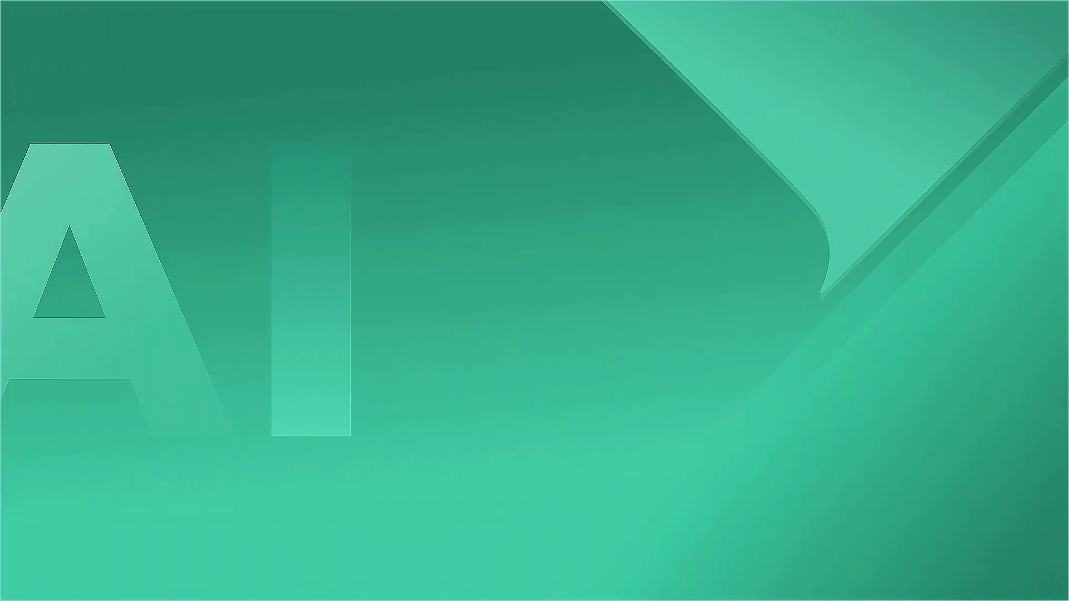